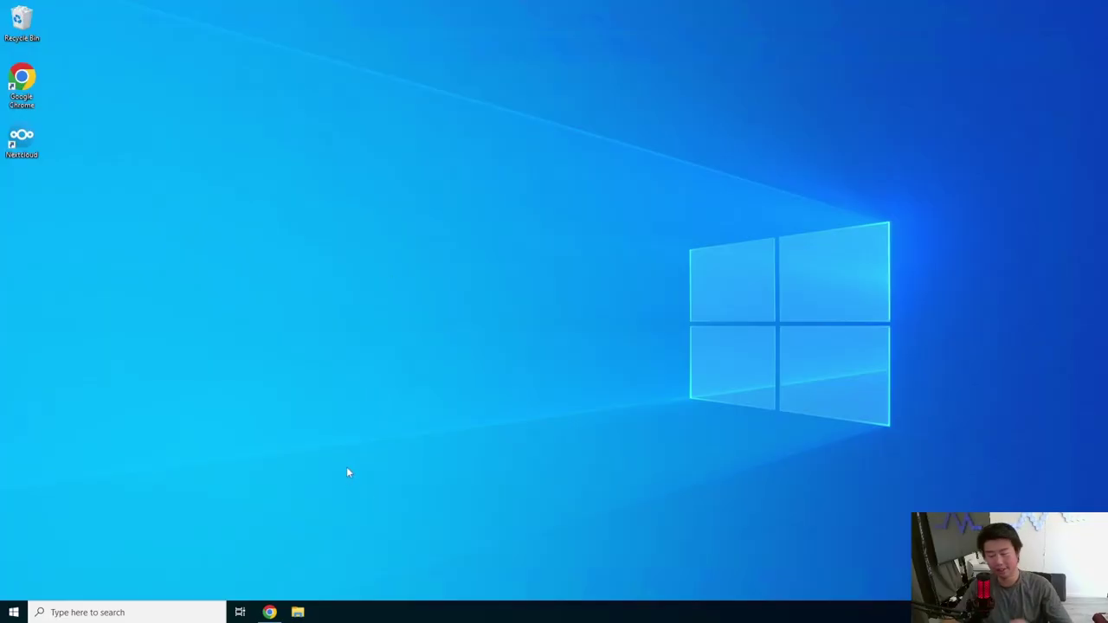
Bring the Chrome window showing the dragon.local.zone DNS file to the front
click(274, 610)
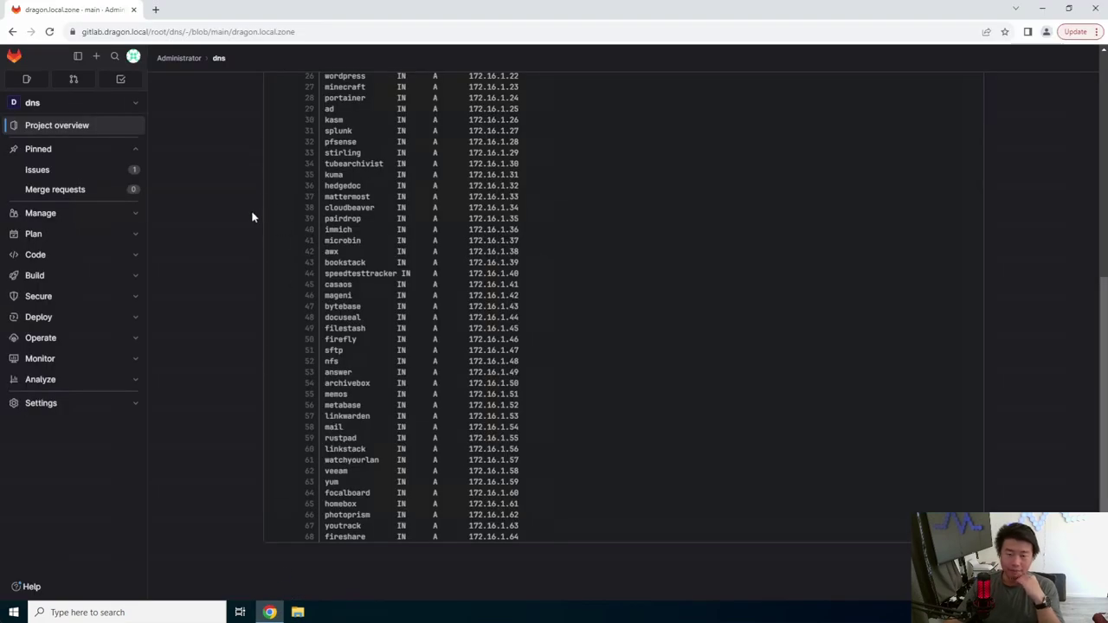
Search Google for 'cockpit linux' in a new tab and open the Cockpit Project homepage
click(155, 9)
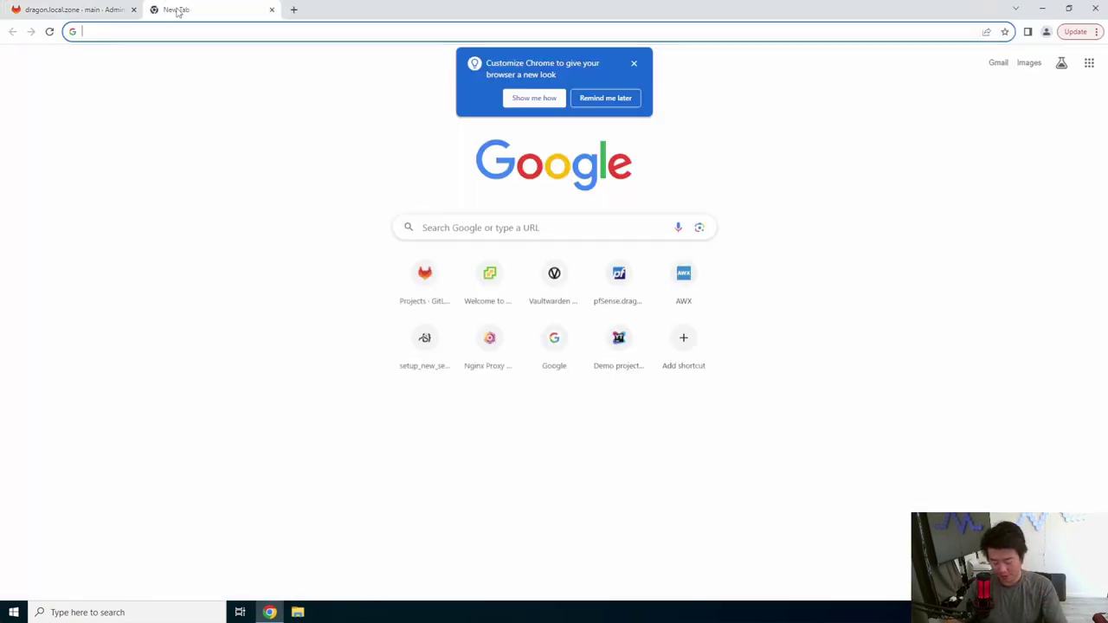
text(cock)
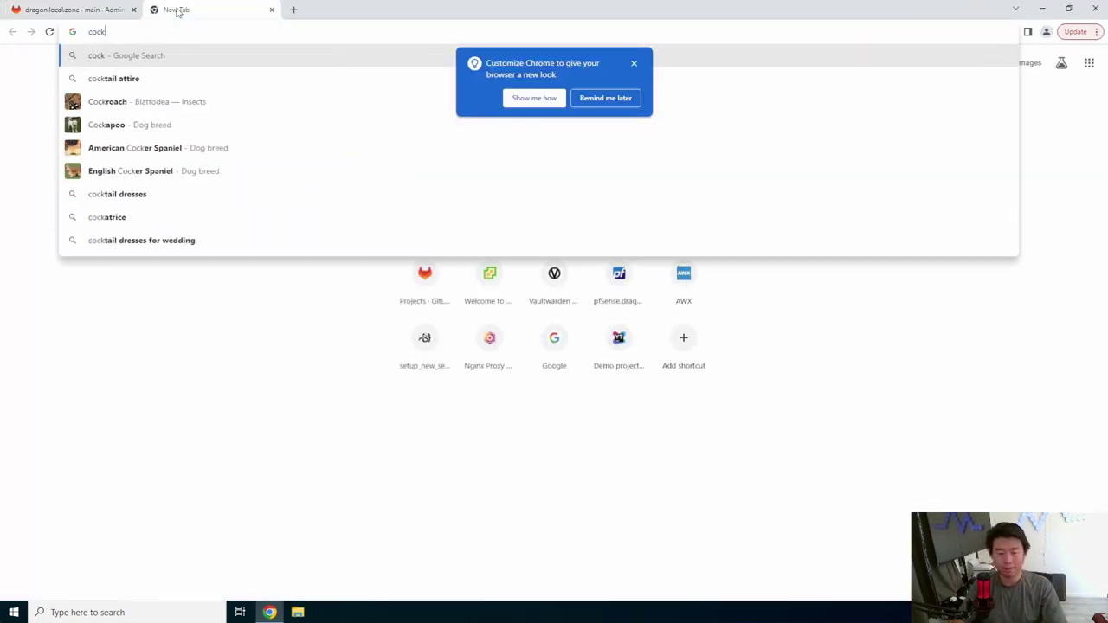
text(pit linux)
key(Return)
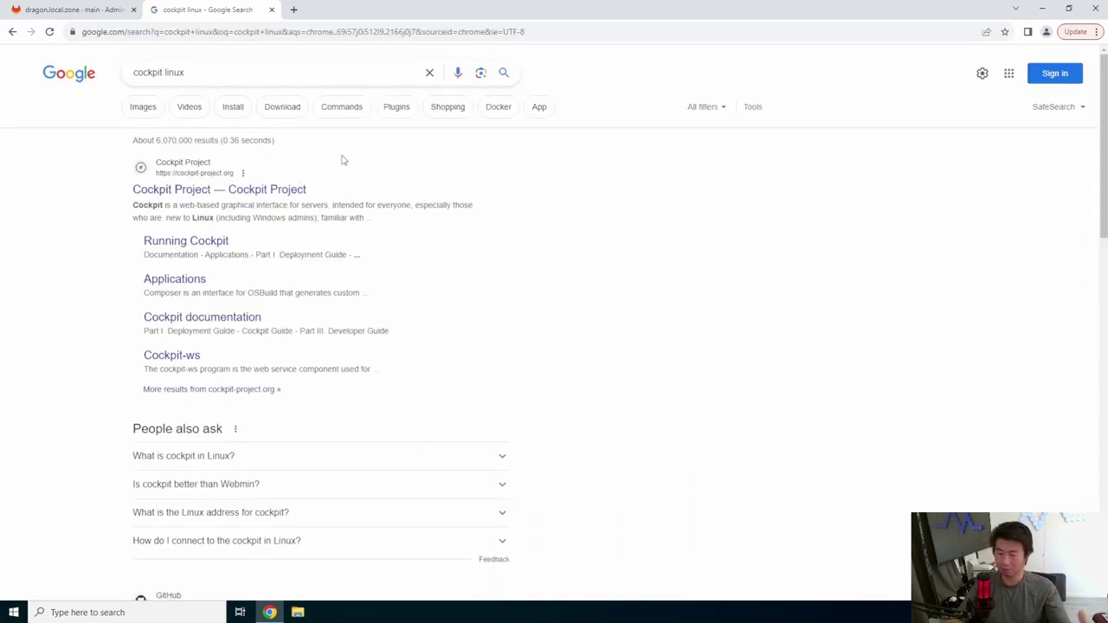
click(249, 189)
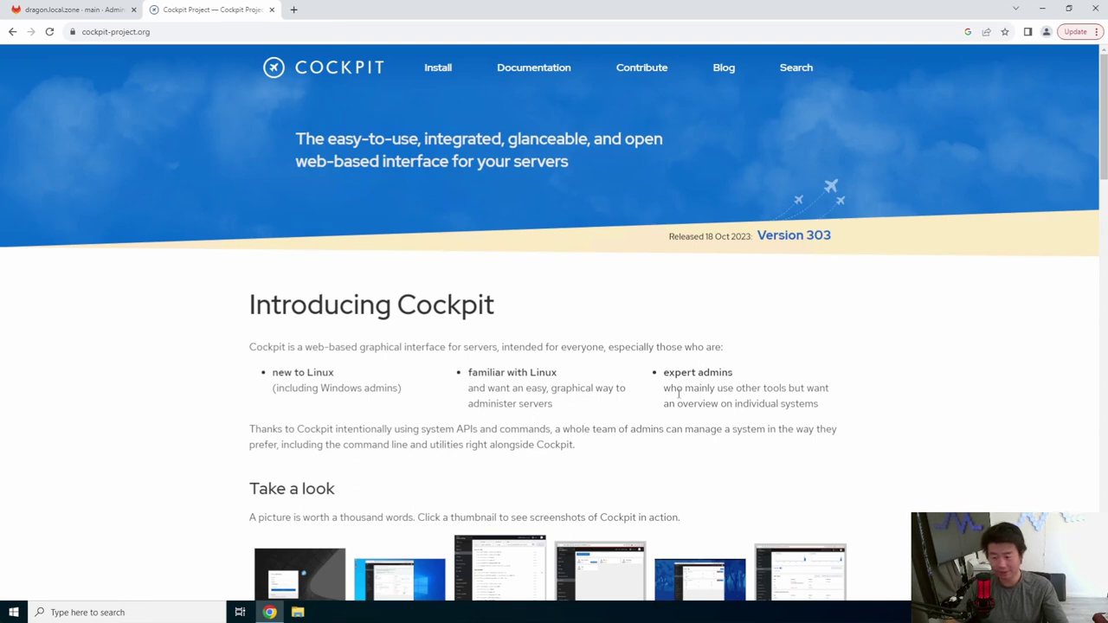
Browse the cockpit-project.org homepage down to the screenshots and go to the installation page
scroll(684, 385, down, 3)
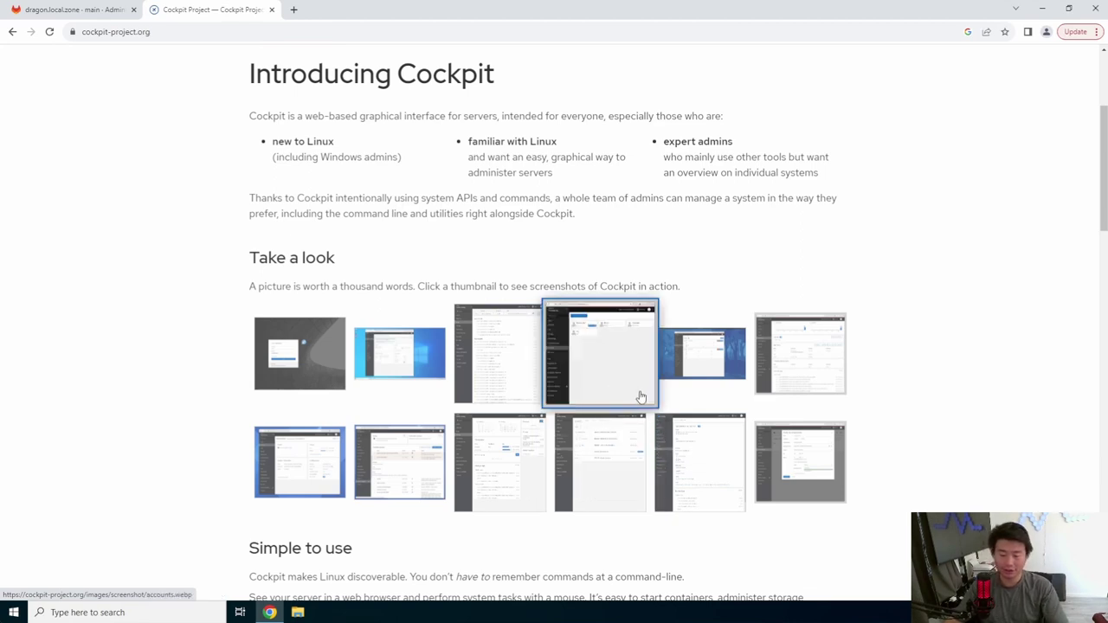
scroll(637, 382, up, 4)
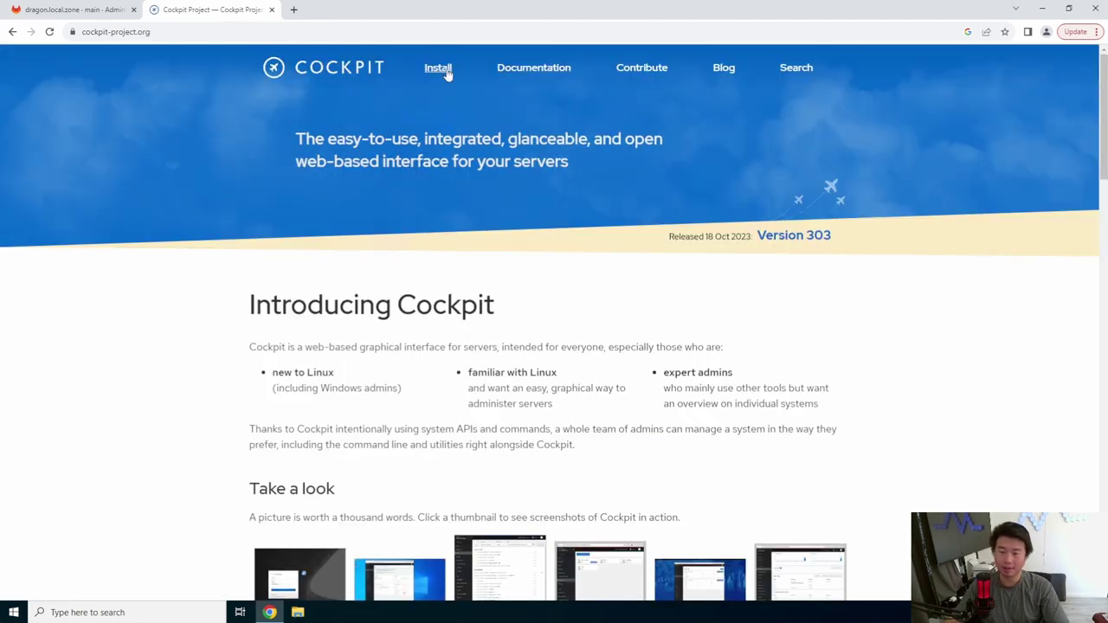
click(446, 71)
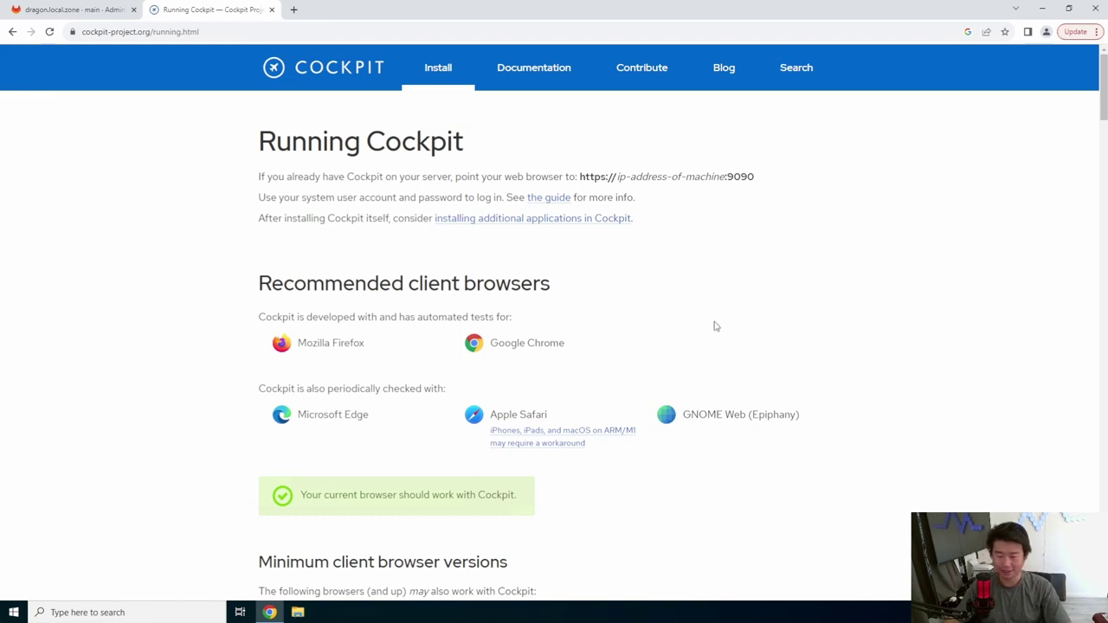
Scroll to the Installation & Setup table and jump to the CentOS instructions
scroll(716, 327, down, 7)
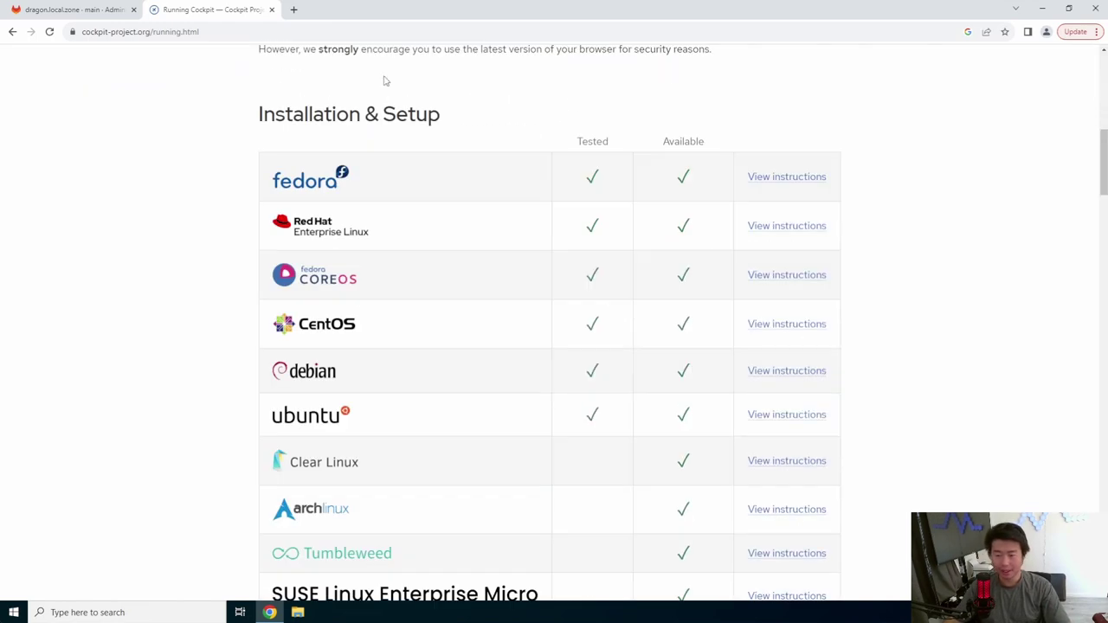
click(782, 334)
Look over the Ubuntu installation instructions, then return to the CentOS section
scroll(759, 234, up, 7)
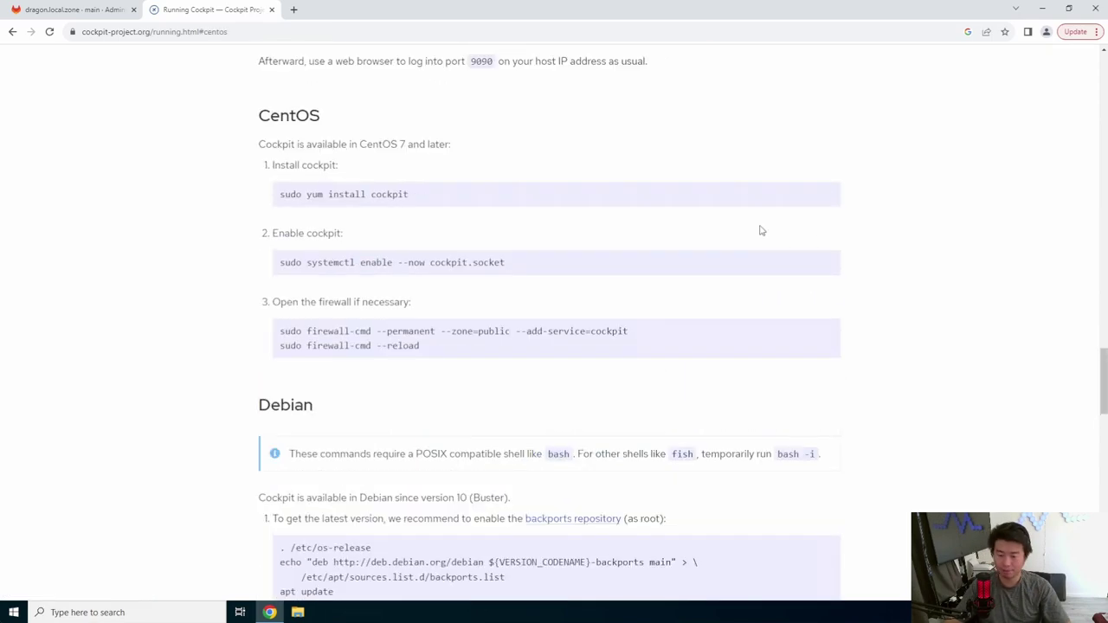
scroll(507, 240, up, 10)
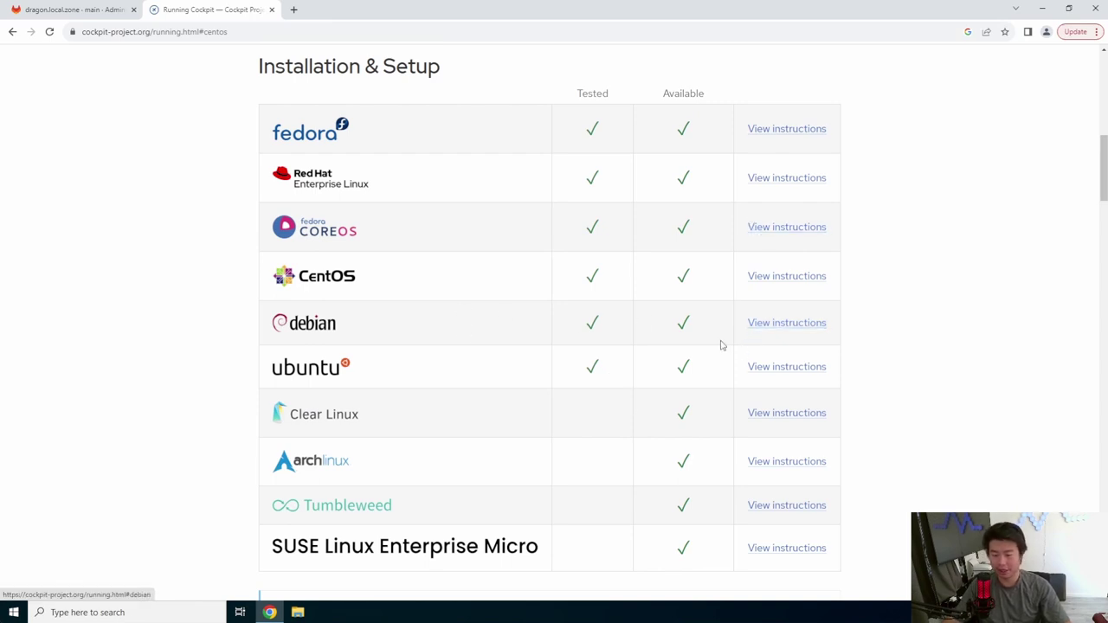
click(749, 369)
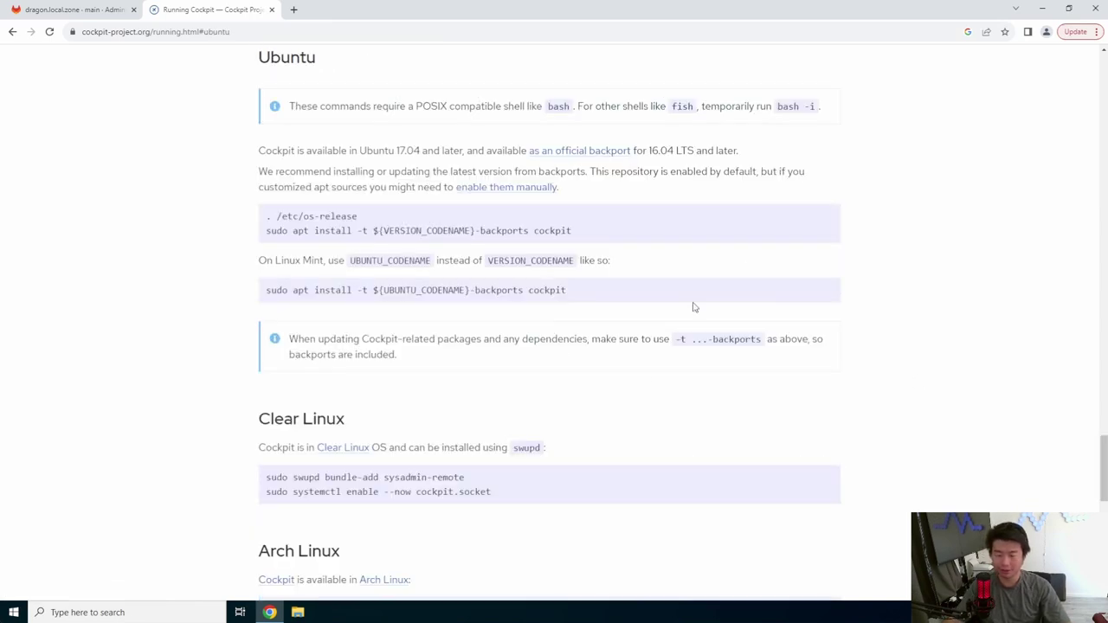
scroll(692, 329, down, 1)
scroll(688, 337, up, 2)
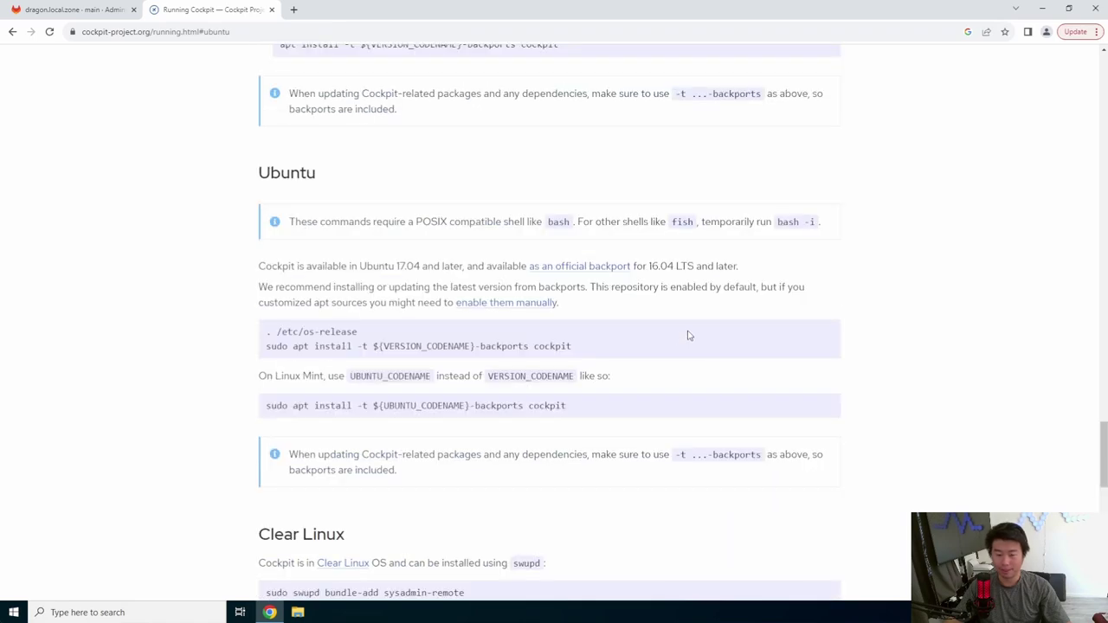
scroll(710, 289, up, 13)
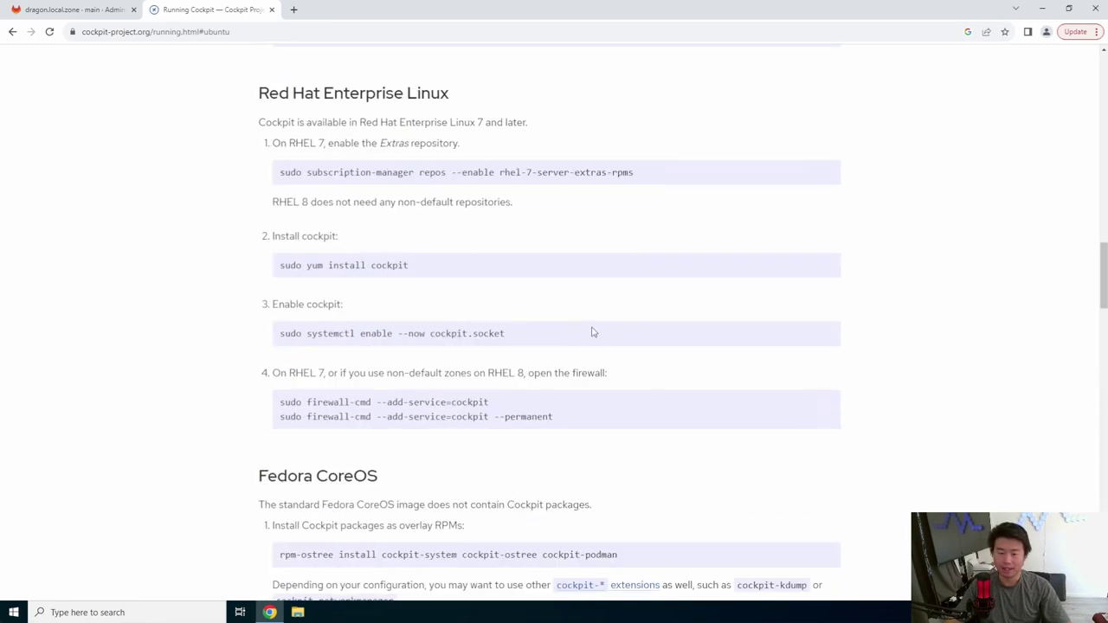
scroll(594, 331, down, 7)
scroll(594, 329, down, 2)
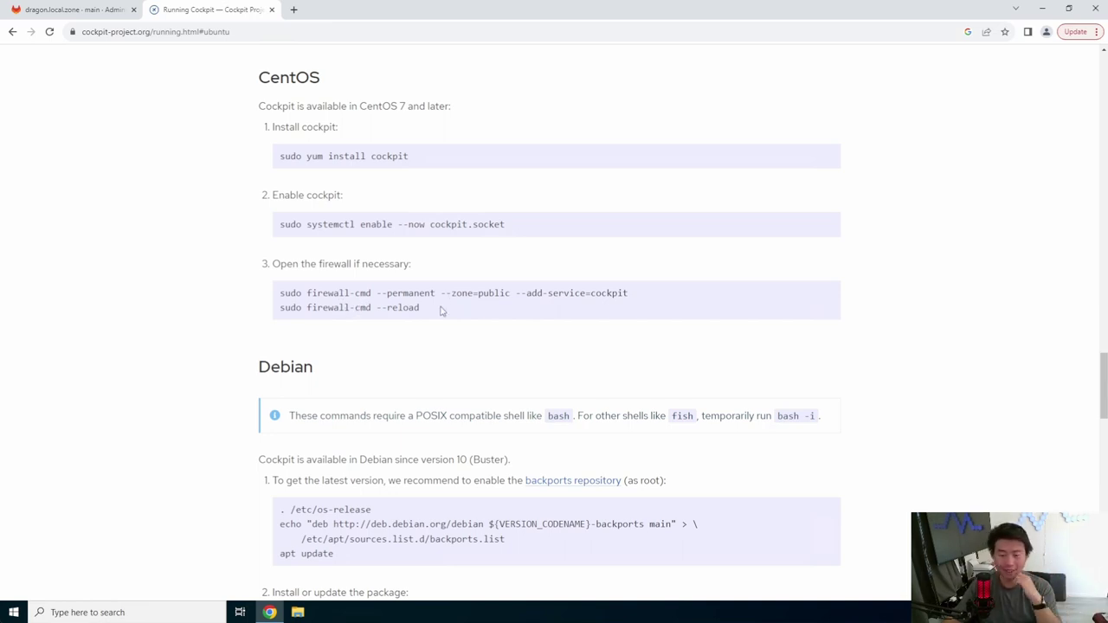
Highlight the CentOS firewall-cmd, yum install cockpit and enable cockpit.socket commands
drag(440, 309, 275, 295)
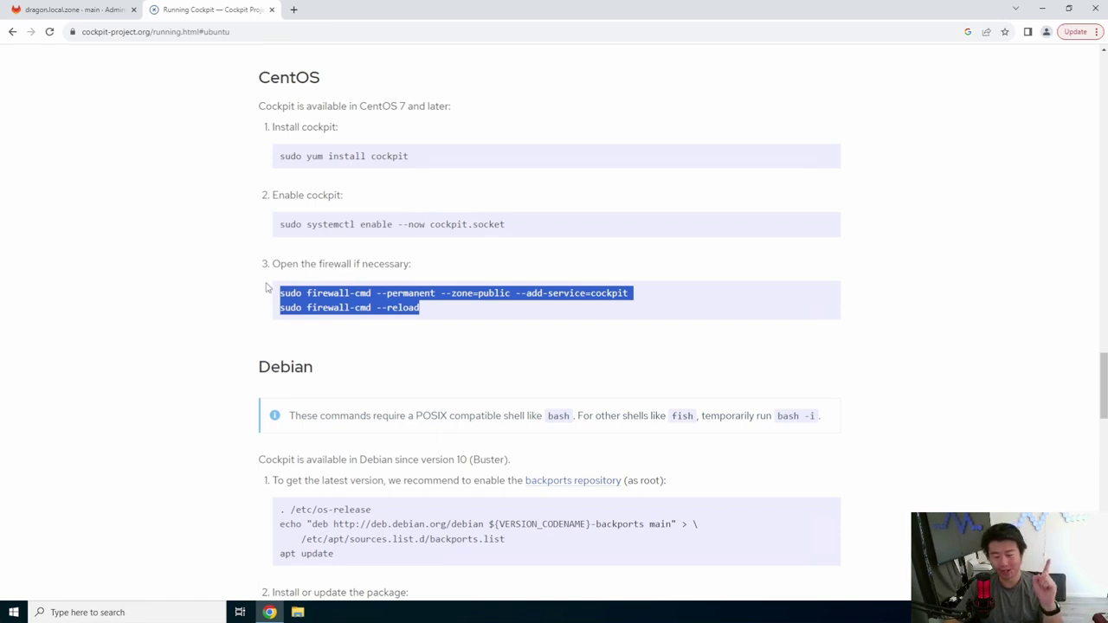
click(442, 306)
drag(454, 310, 267, 302)
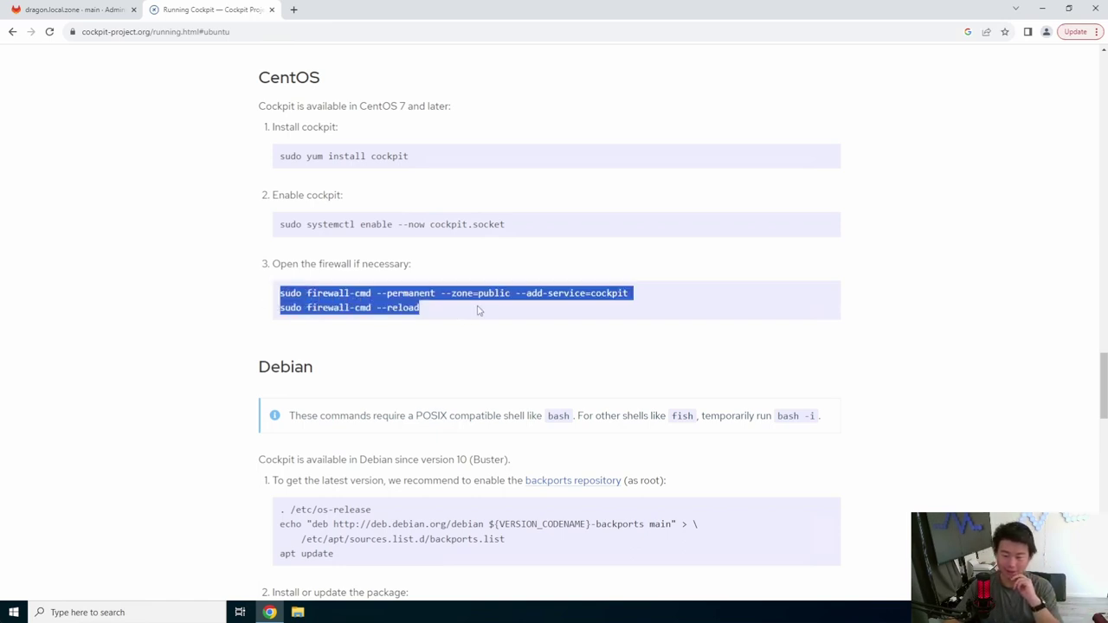
click(478, 310)
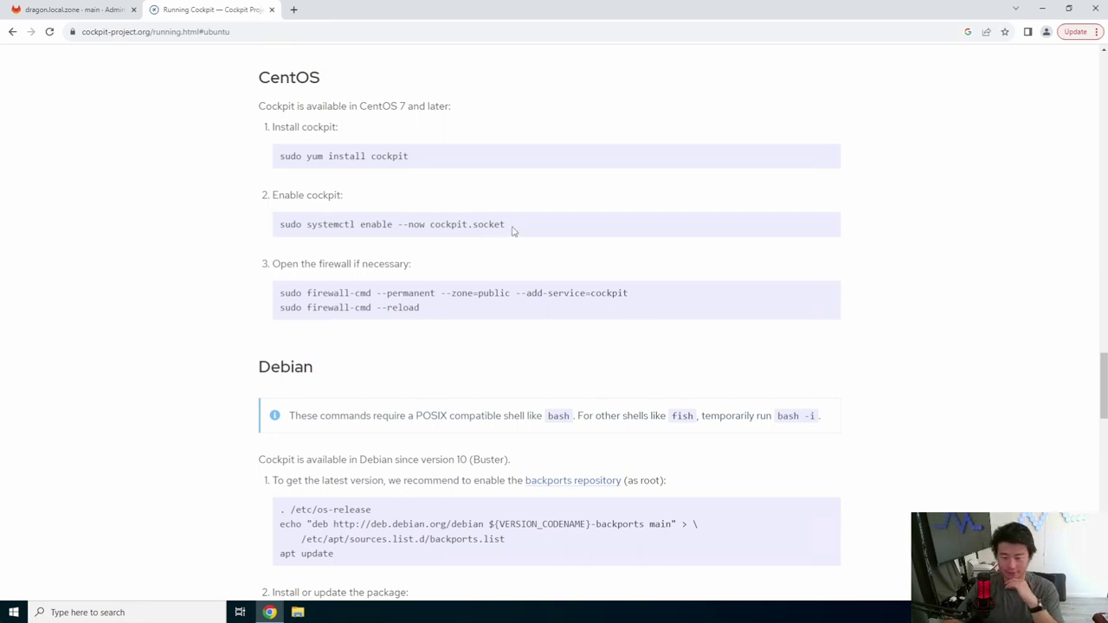
drag(428, 156, 285, 155)
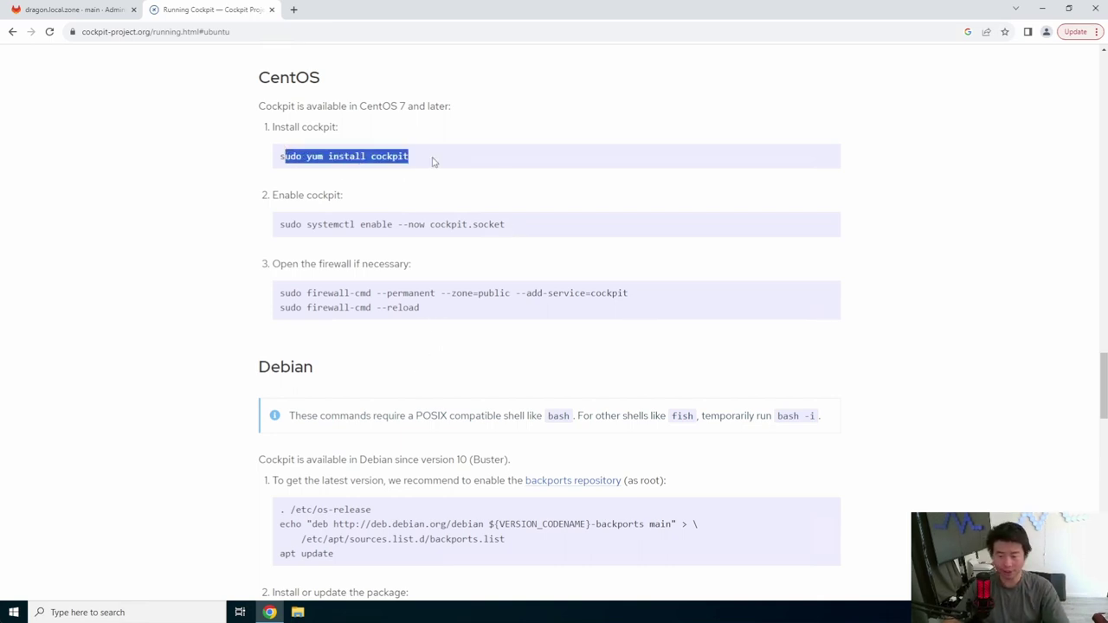
drag(539, 224, 333, 226)
click(399, 348)
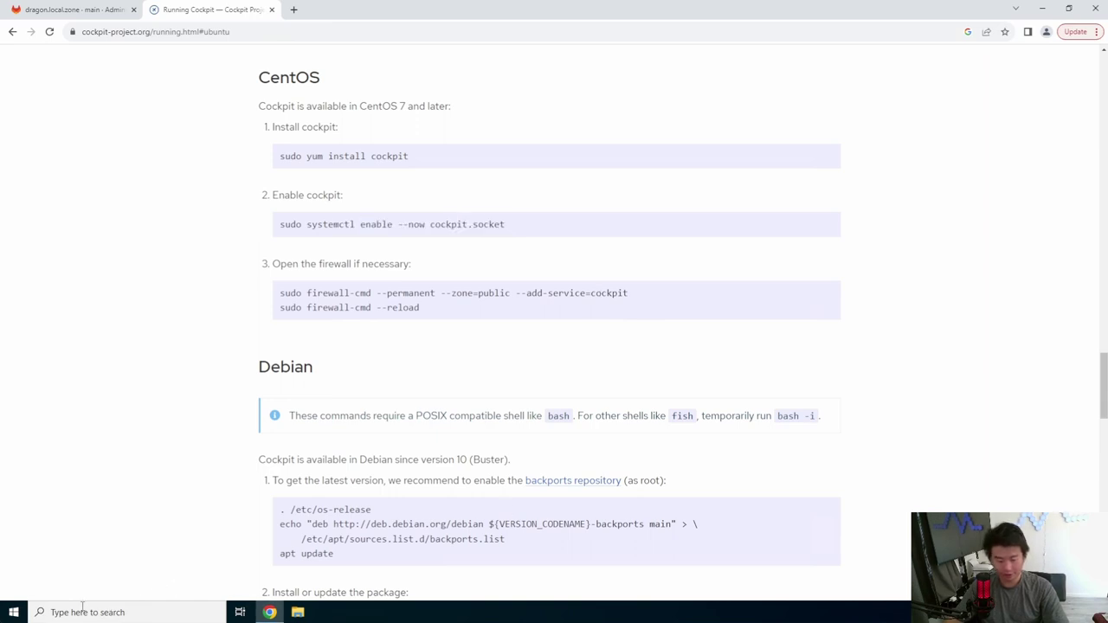
click(15, 613)
From Command Prompt, SSH into fireshare.dragon.local as root, accepting the host key
text(cmd)
key(Return)
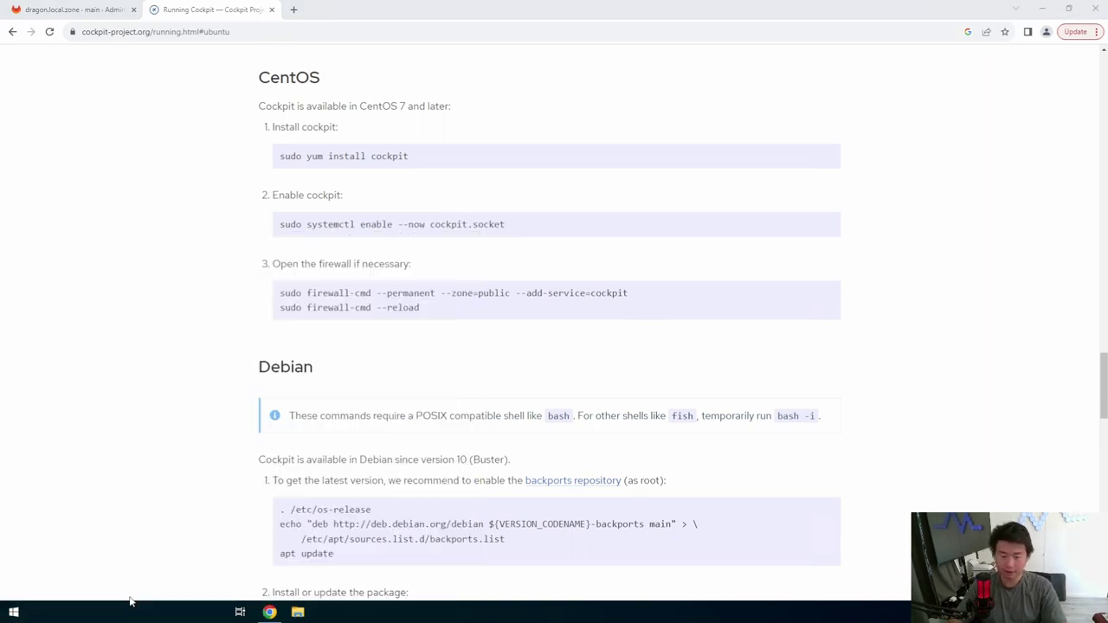
text(ssh root@)
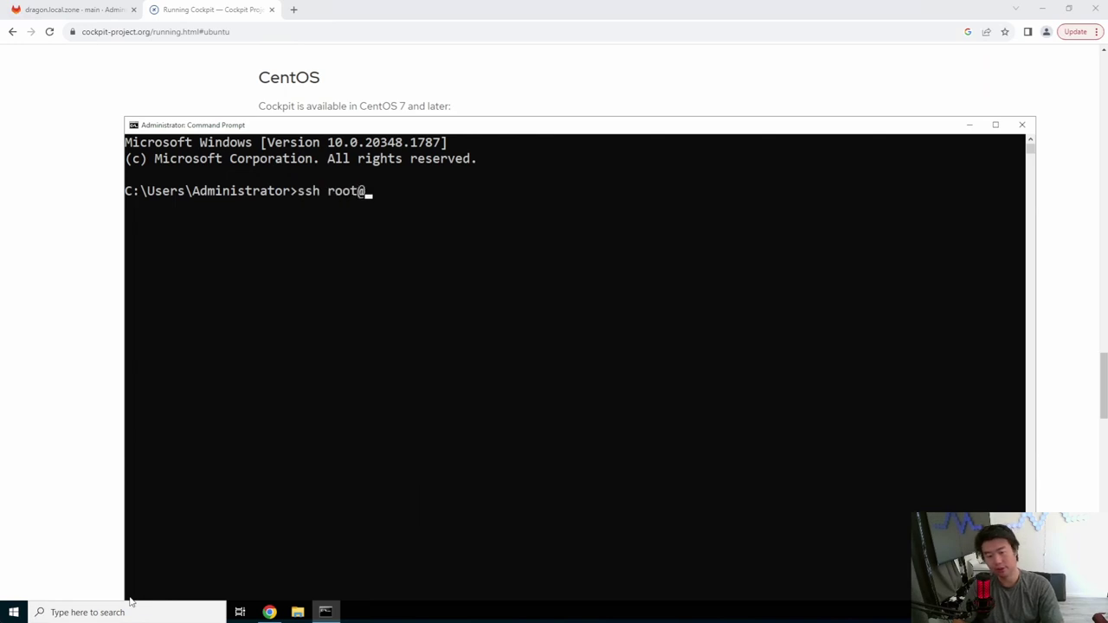
text(fireshare.dragon.local)
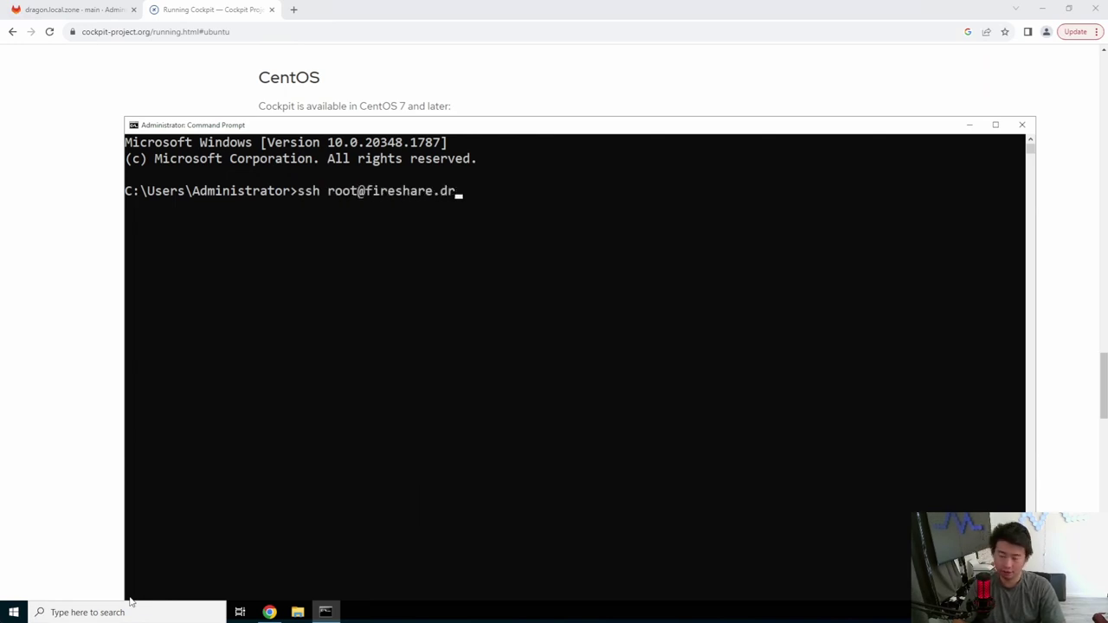
key(Return)
text(y)
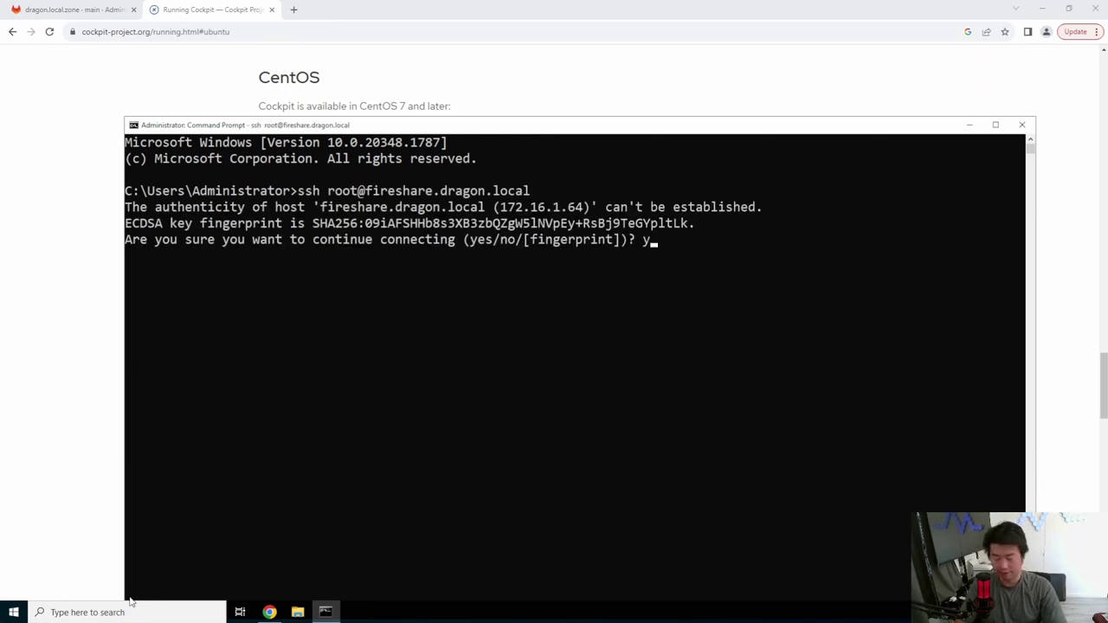
text(es)
key(Return)
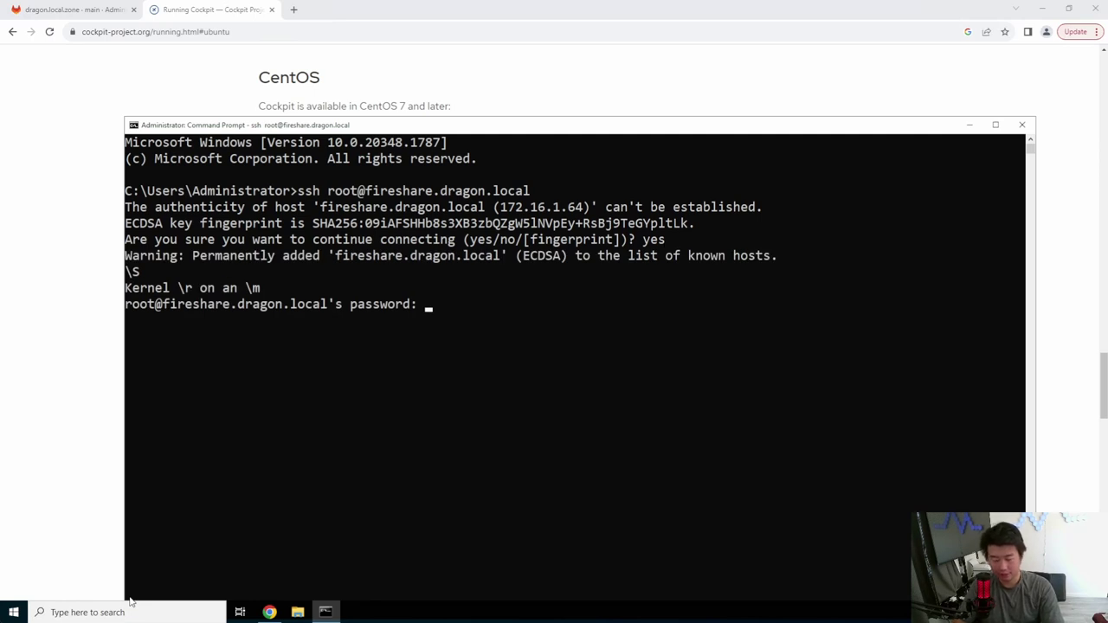
key(Return)
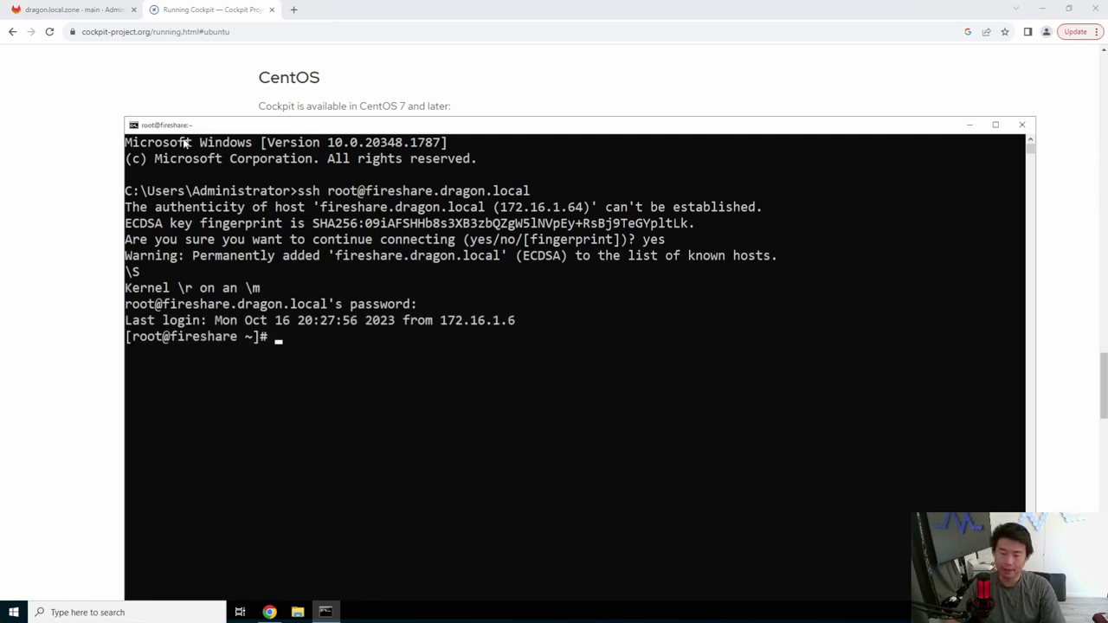
Run 'yum install cockpit -y' on fireshare, correcting typos along the way
drag(208, 125, 639, 54)
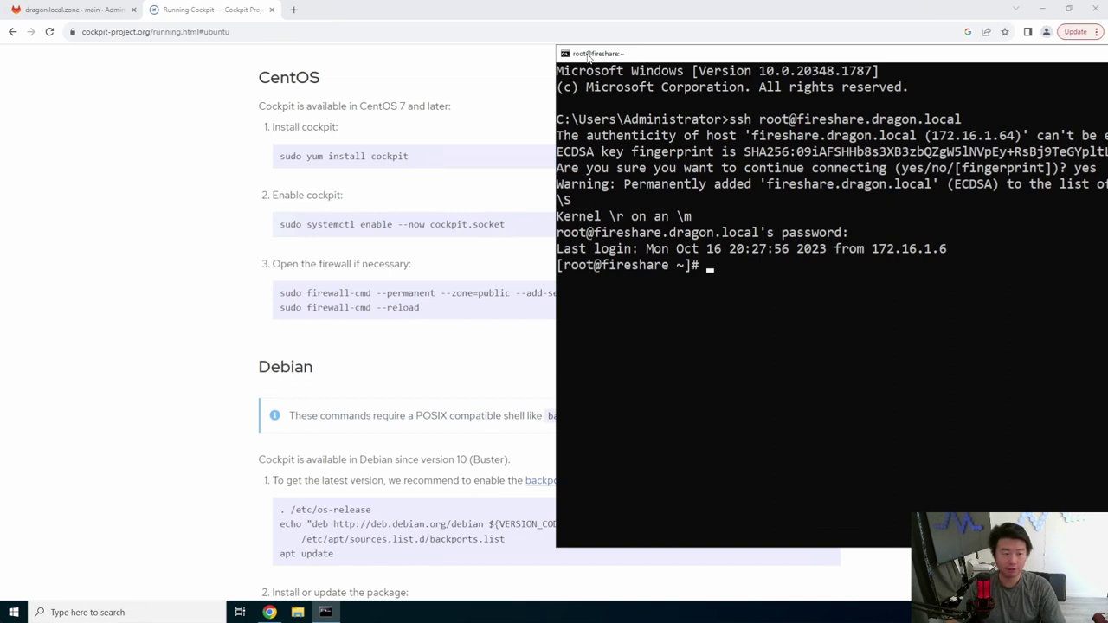
text(yum -)
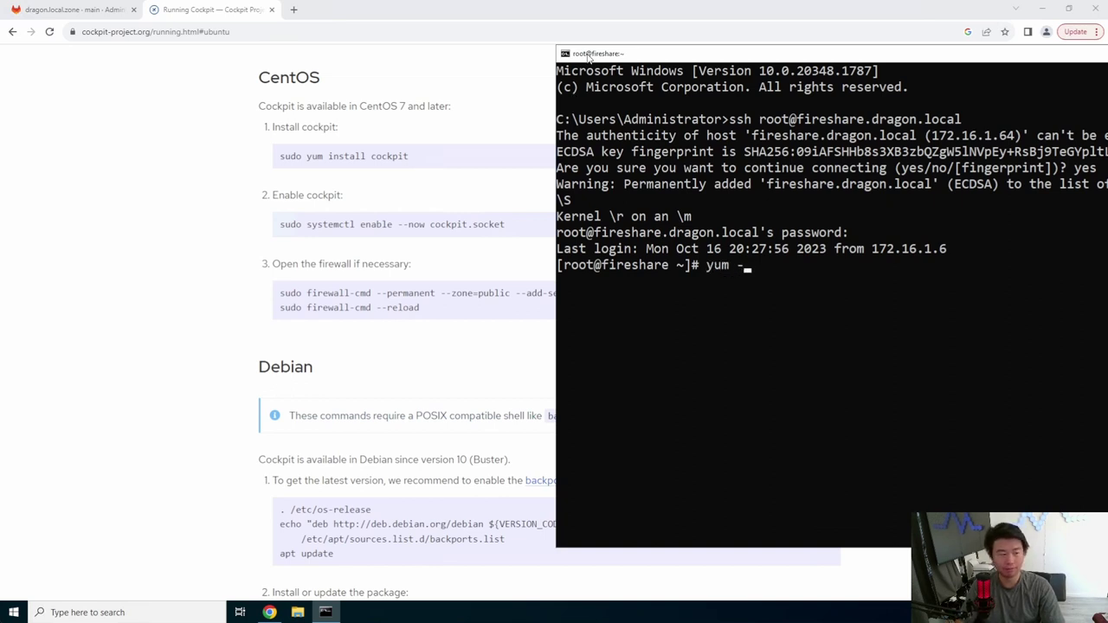
text(y)
key(BackSpace)
key(BackSpace)
text(install )
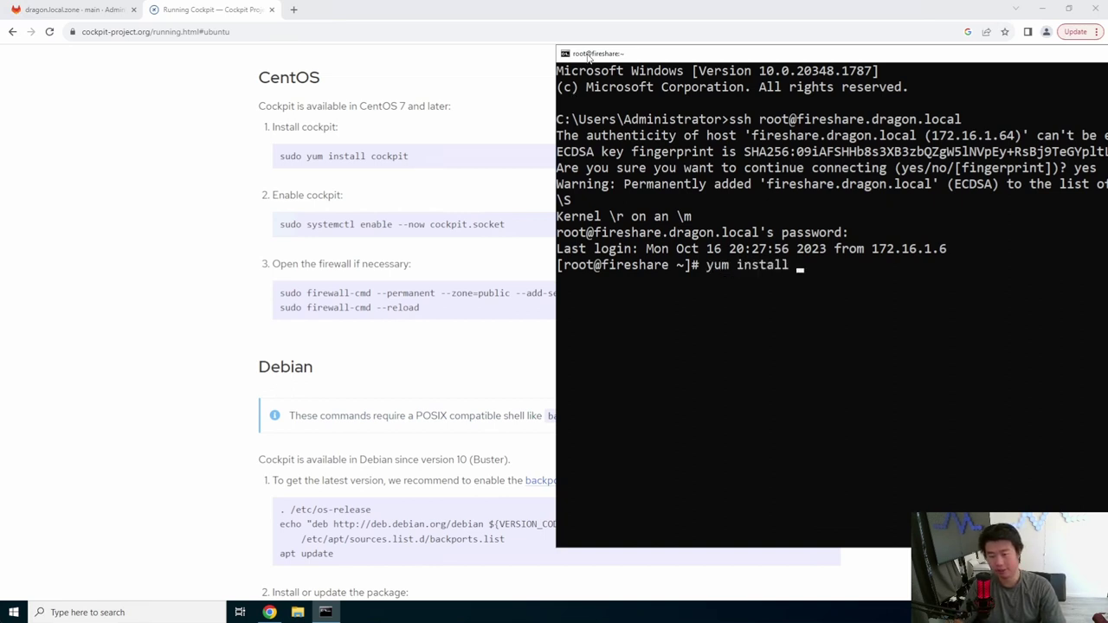
text(cokcpit)
key(BackSpace)
key(BackSpace)
key(BackSpace)
key(BackSpace)
key(BackSpace)
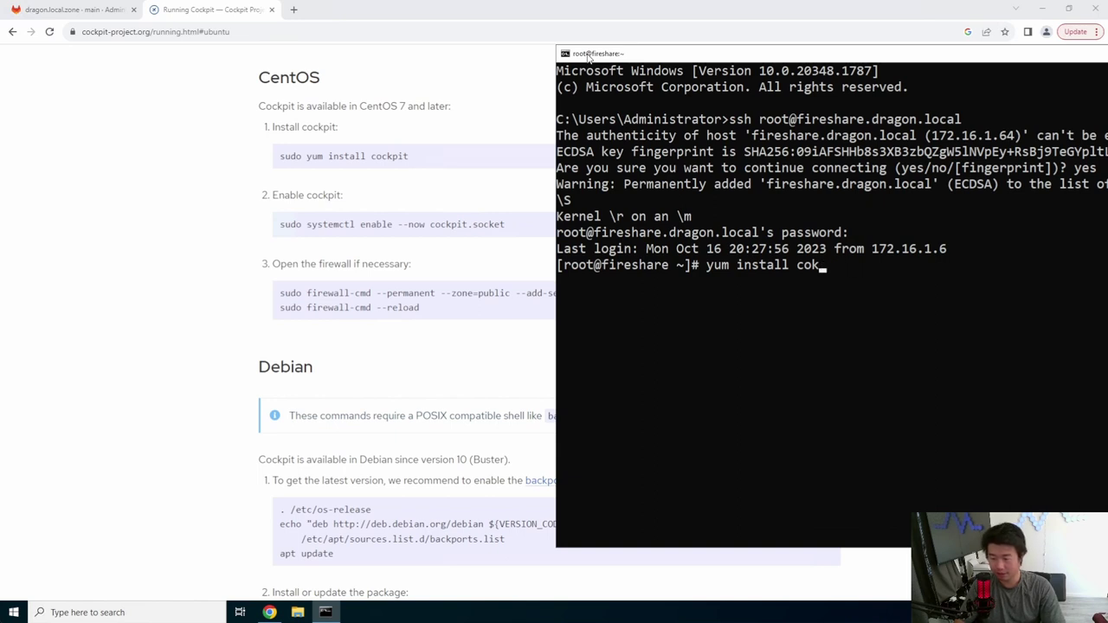
text(ckpit -y)
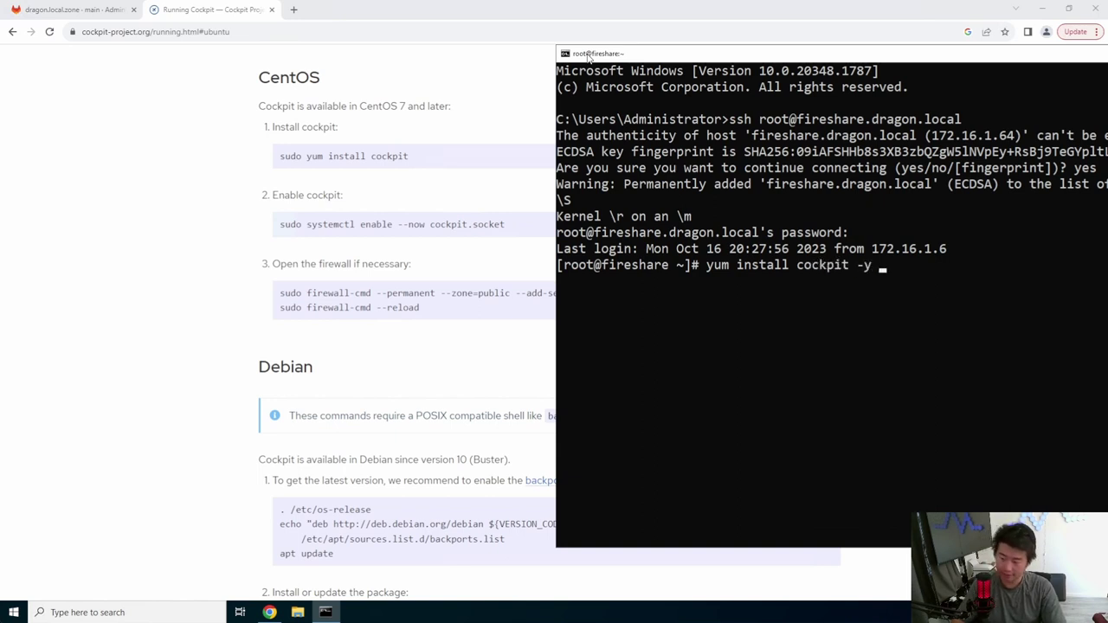
key(Return)
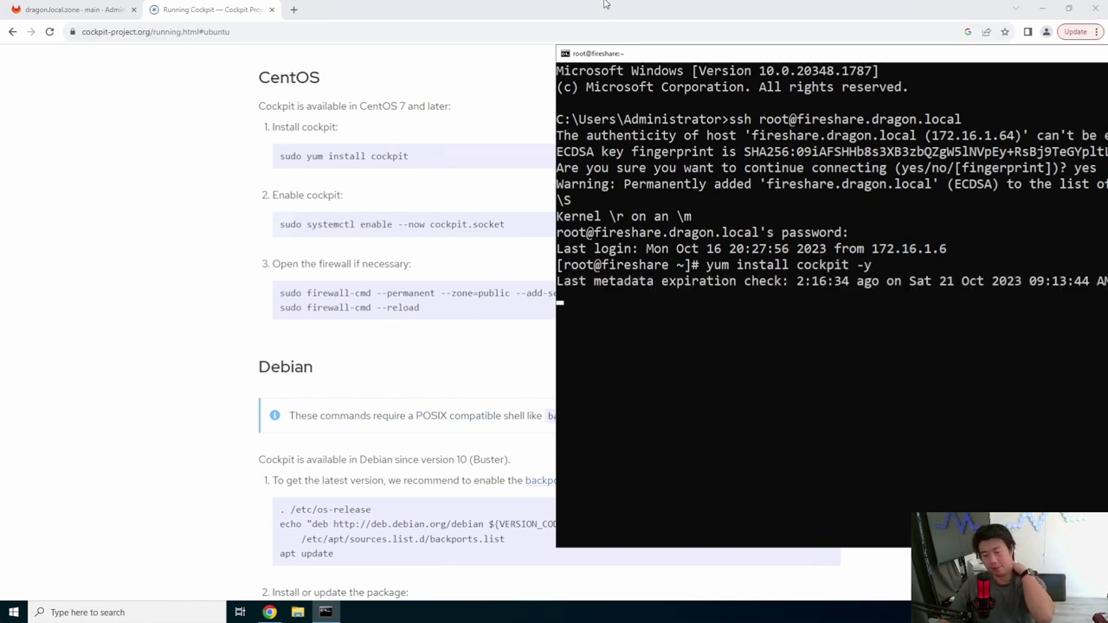
Reposition the terminal to follow the install progress beside the CentOS instructions
drag(761, 56, 580, 42)
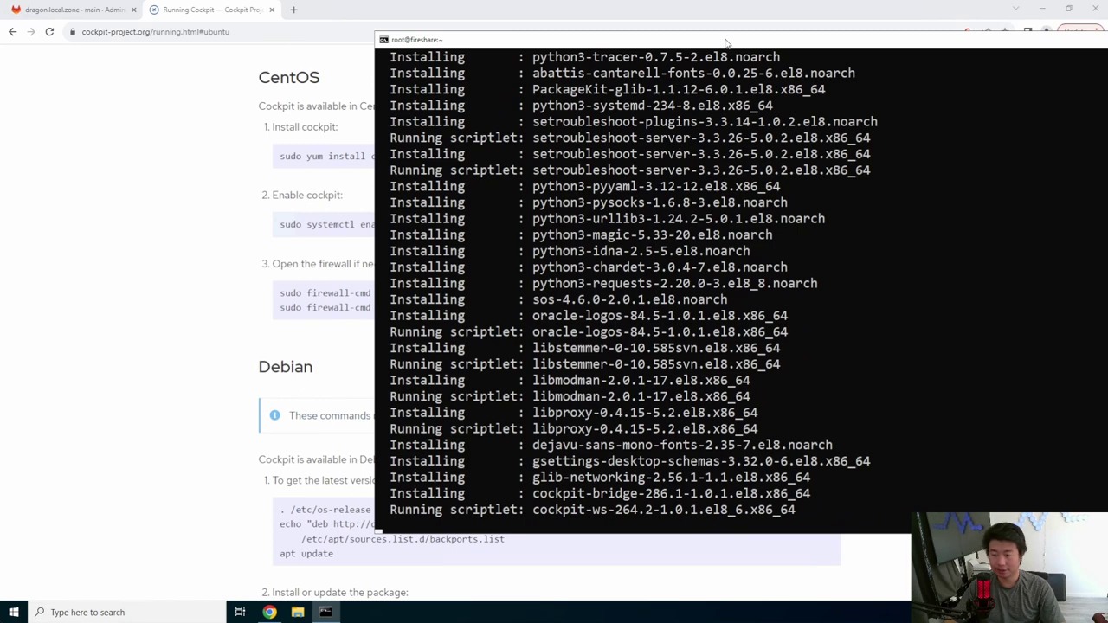
drag(725, 43, 460, 49)
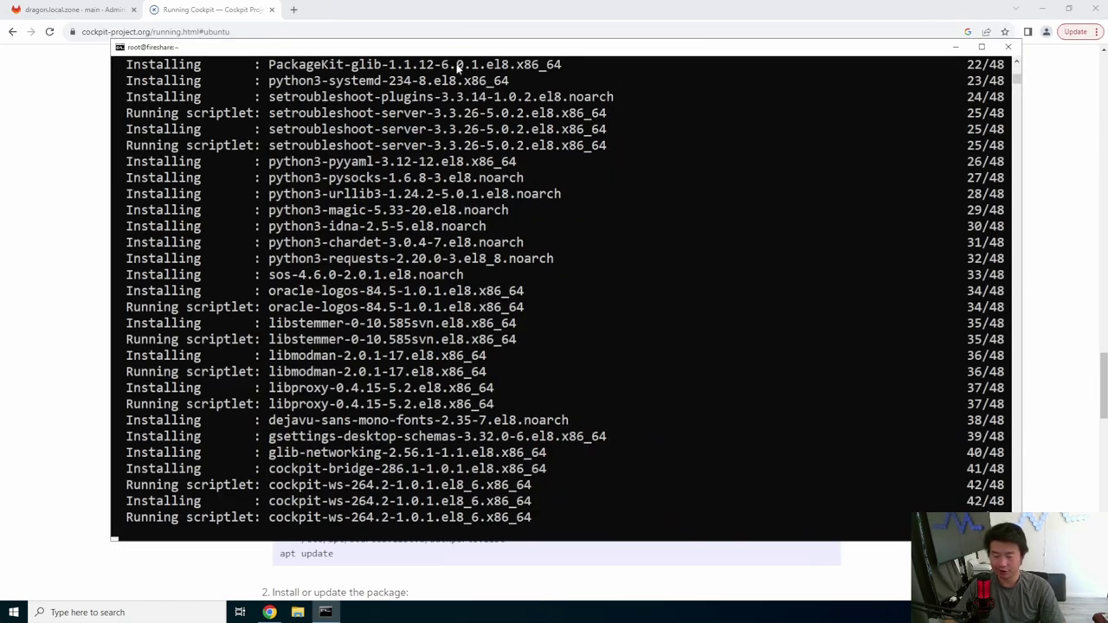
drag(267, 52, 324, 45)
click(177, 188)
Review the Running Cockpit page's socket, firewall and console address steps, then return to the terminal
scroll(445, 302, down, 10)
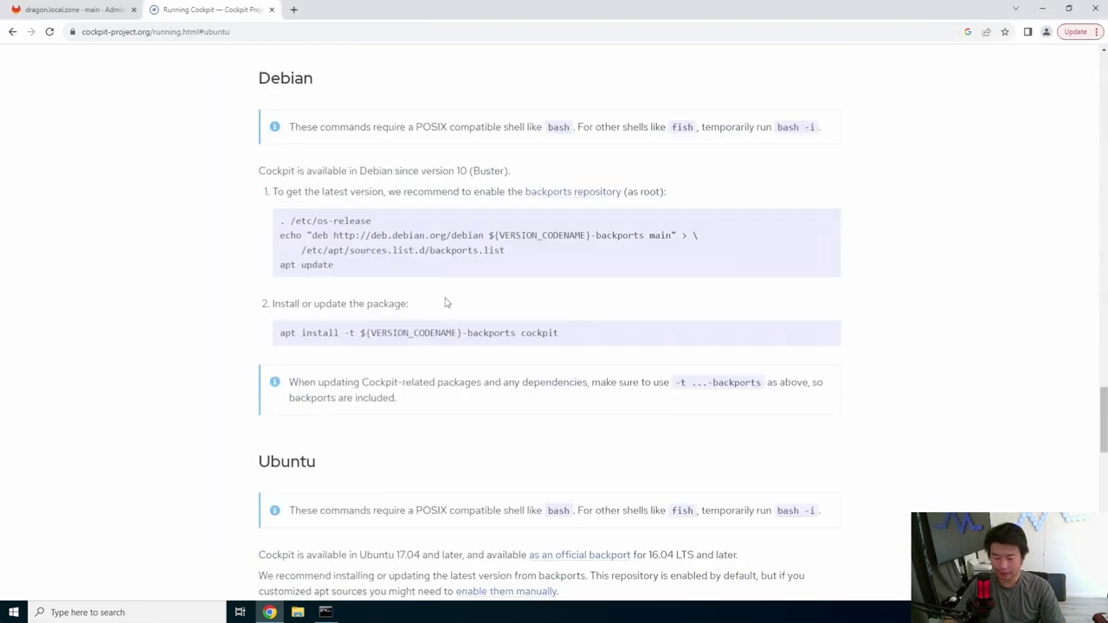
scroll(496, 328, down, 7)
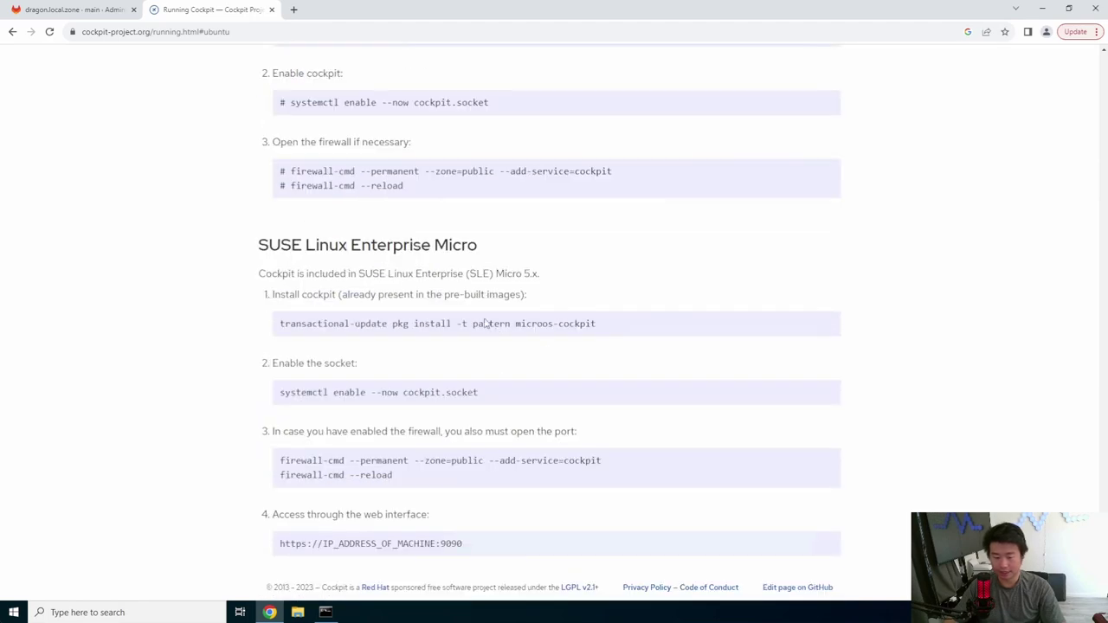
drag(545, 490, 472, 344)
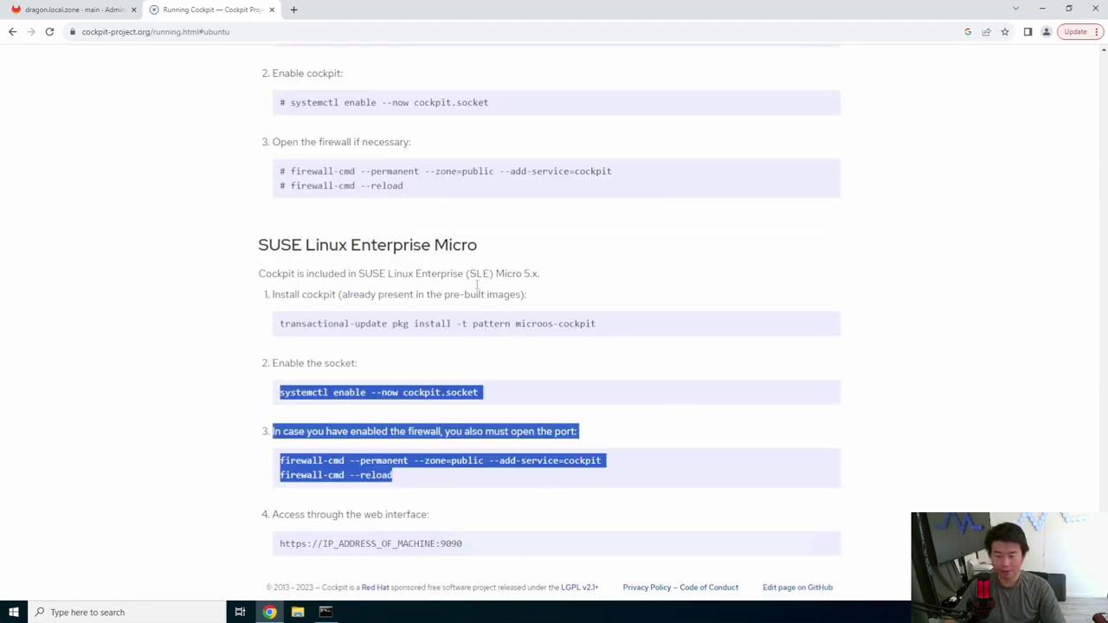
scroll(551, 249, up, 8)
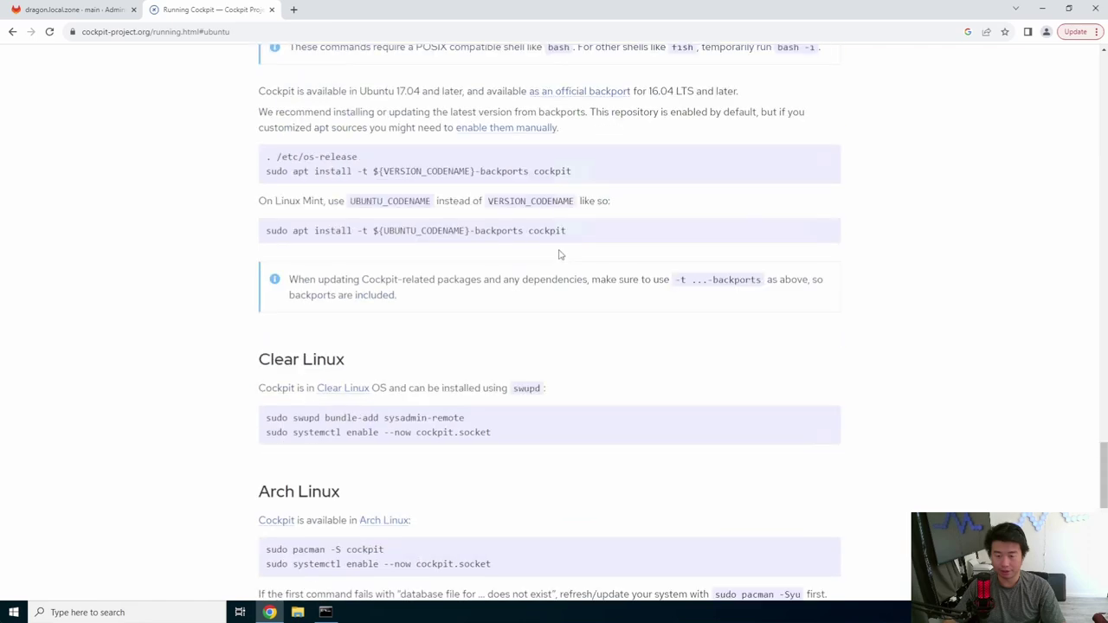
scroll(559, 253, up, 15)
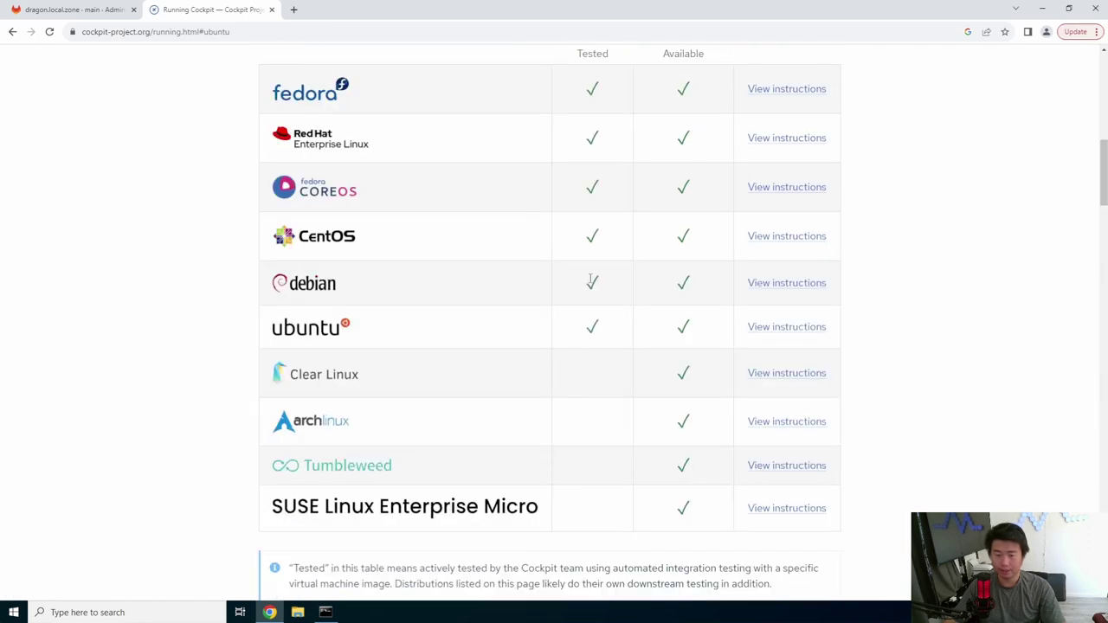
scroll(593, 285, up, 8)
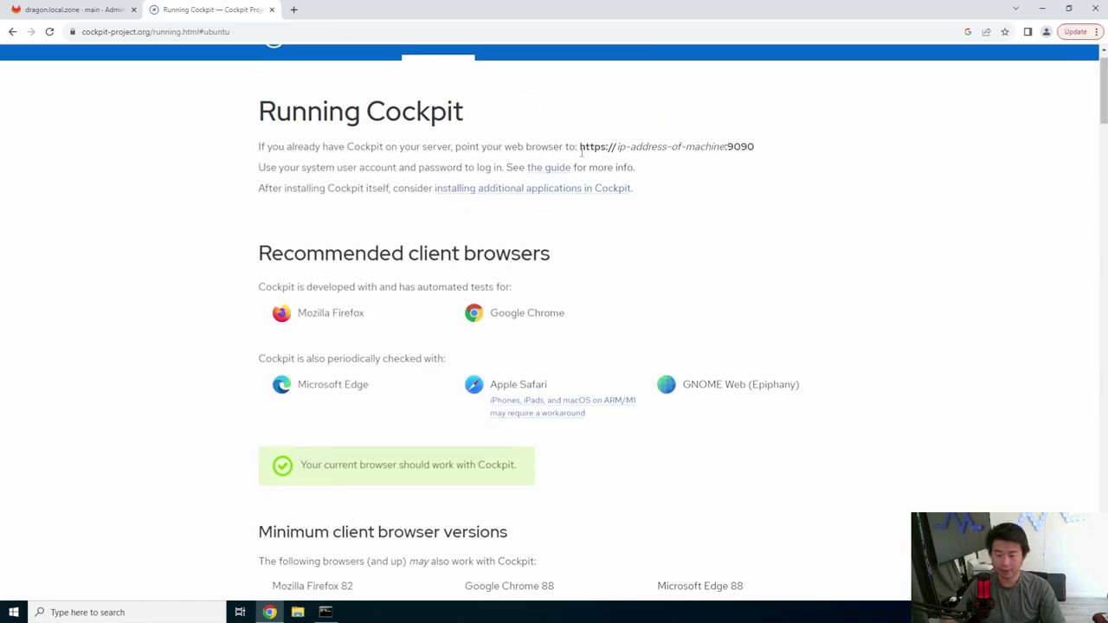
drag(579, 147, 613, 147)
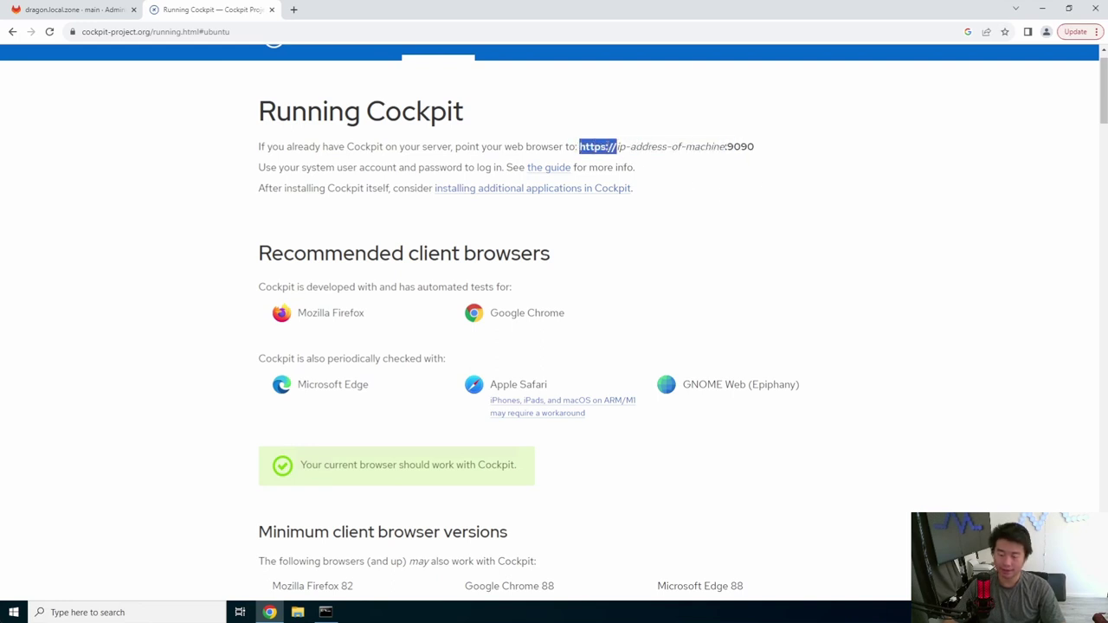
drag(620, 147, 752, 148)
click(502, 470)
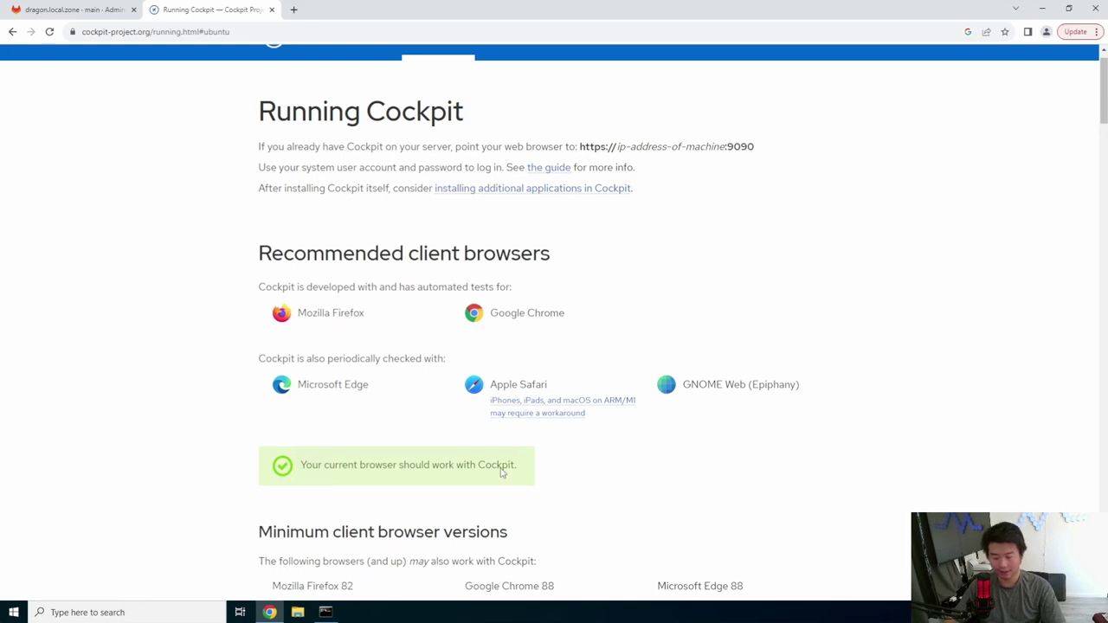
click(325, 612)
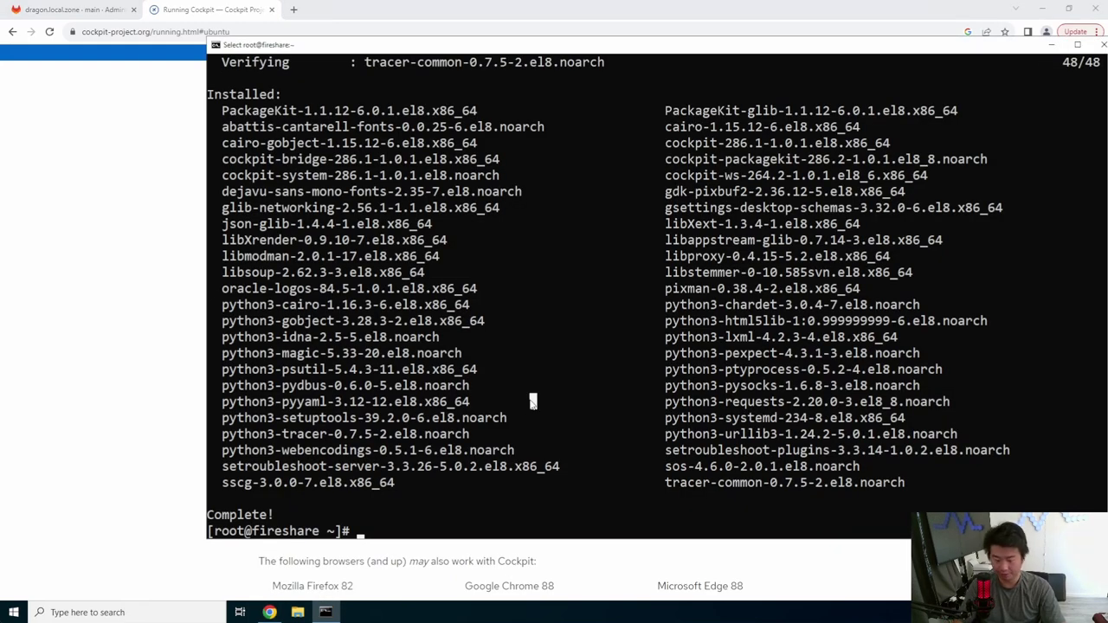
Copy the systemctl enable cockpit.socket command from the CentOS instructions
drag(356, 49, 545, 49)
scroll(283, 436, down, 6)
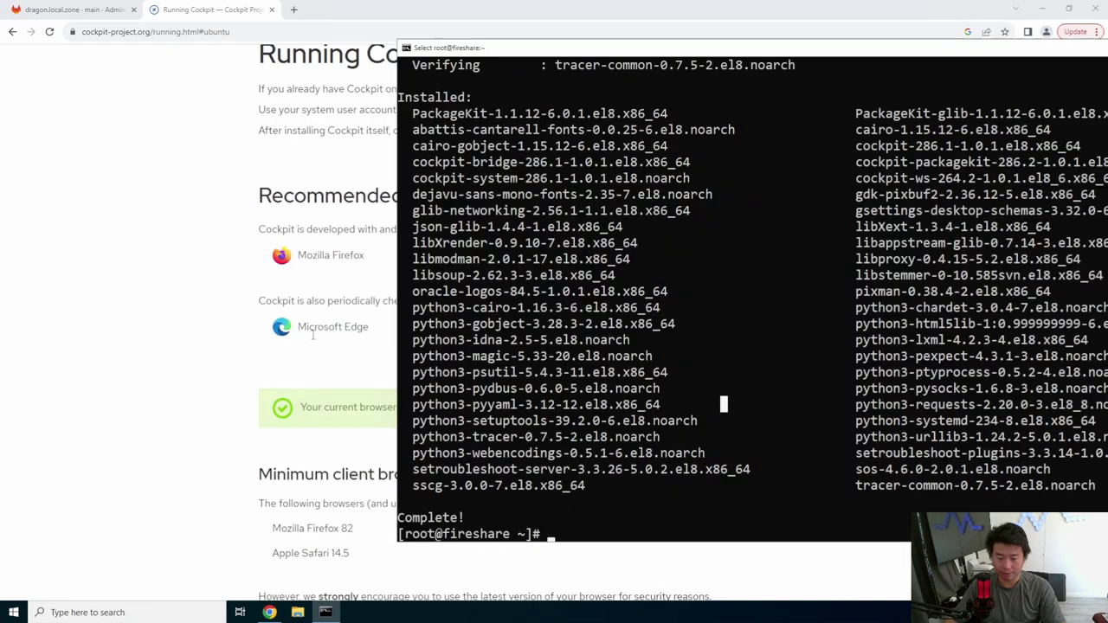
click(282, 435)
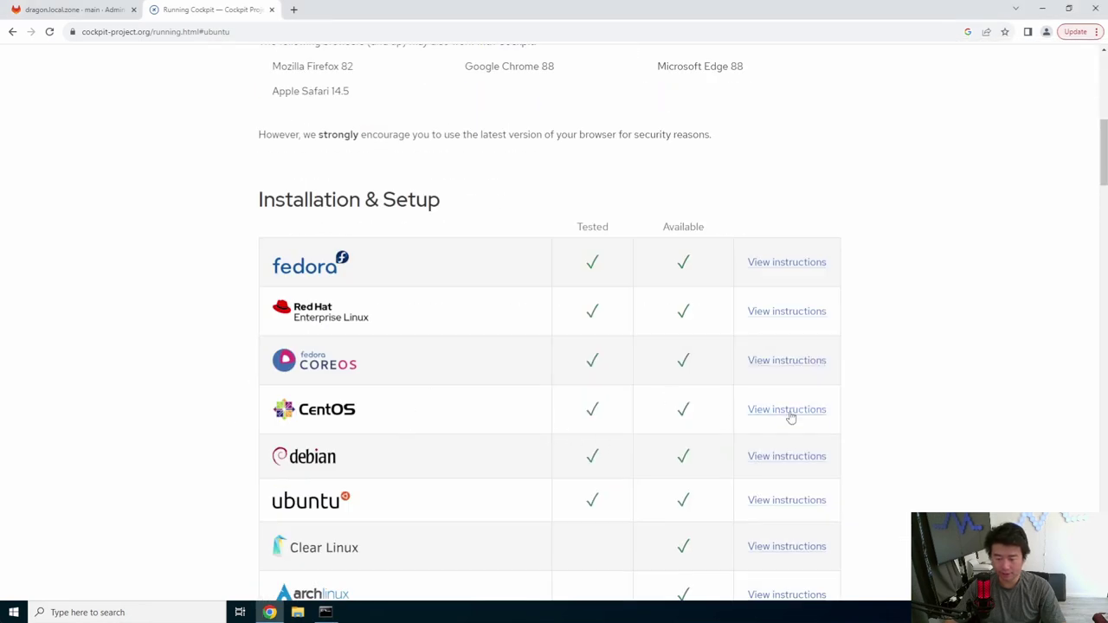
click(789, 414)
drag(521, 220, 281, 210)
right_click(285, 211)
click(323, 218)
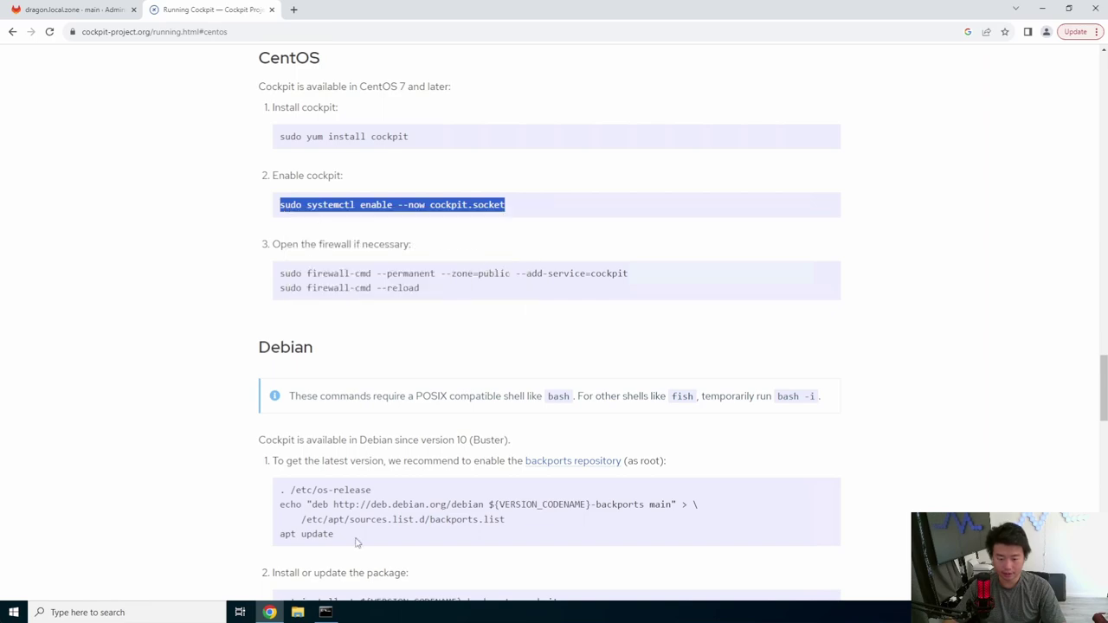
Paste and run the cockpit.socket enable command in the fireshare root session
click(325, 612)
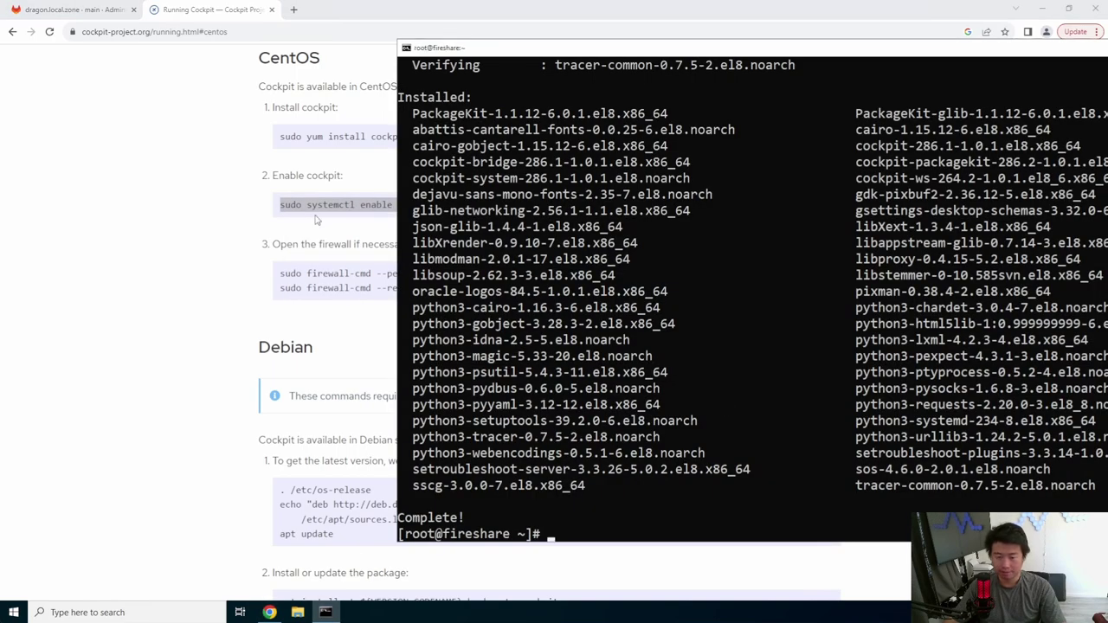
click(316, 220)
drag(511, 211, 280, 206)
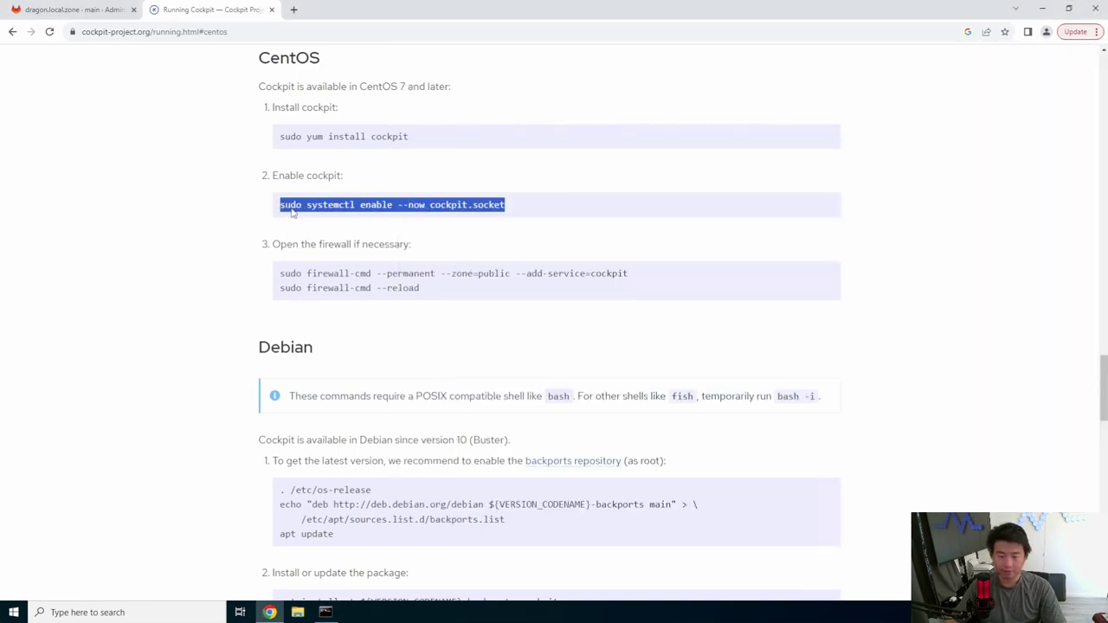
right_click(292, 212)
click(323, 218)
click(326, 612)
right_click(636, 419)
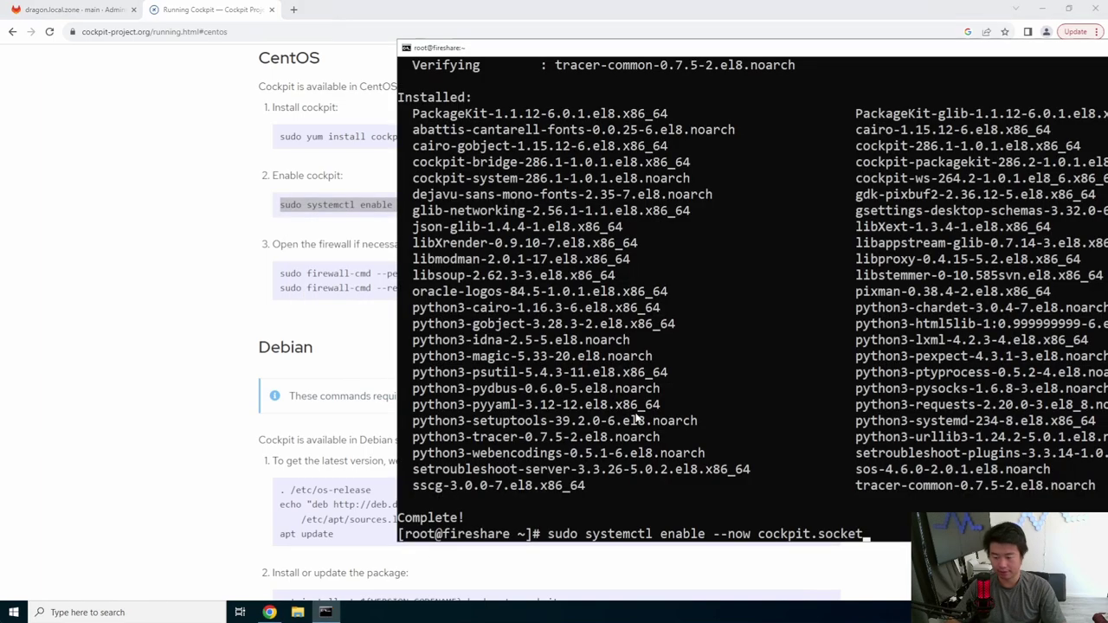
key(Return)
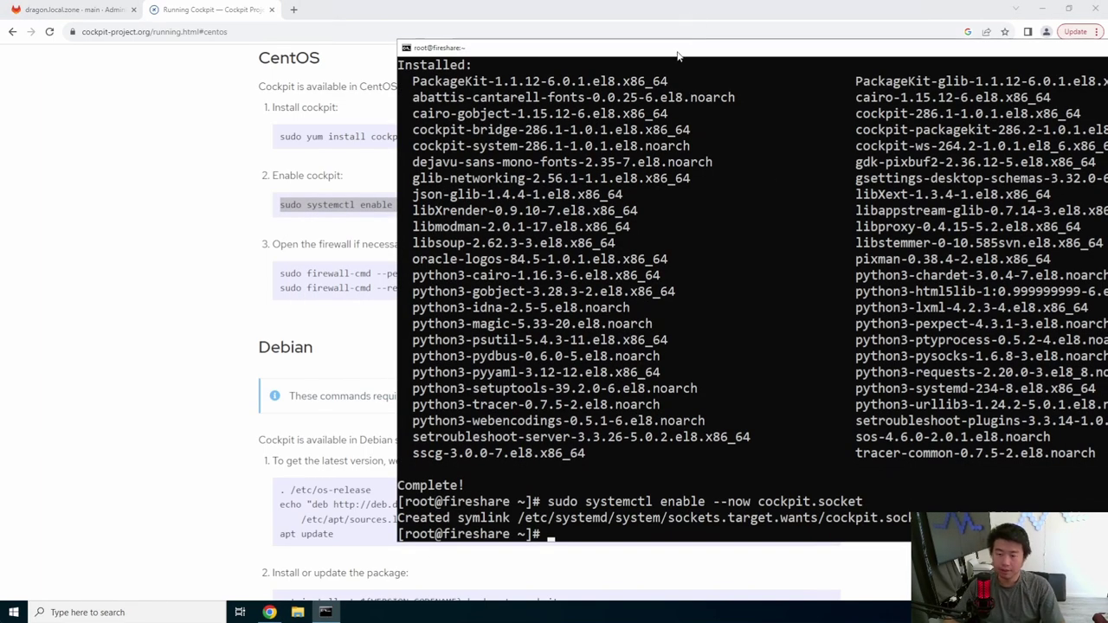
Select the two firewall-cmd commands on the CentOS instructions page
drag(678, 55, 426, 64)
click(111, 204)
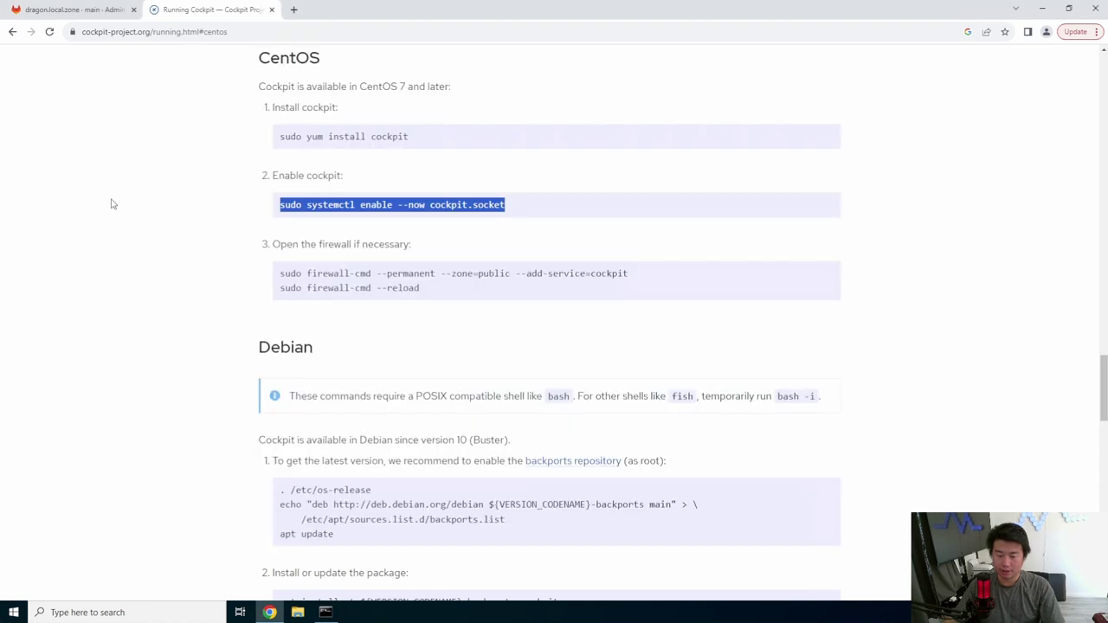
drag(441, 287, 271, 278)
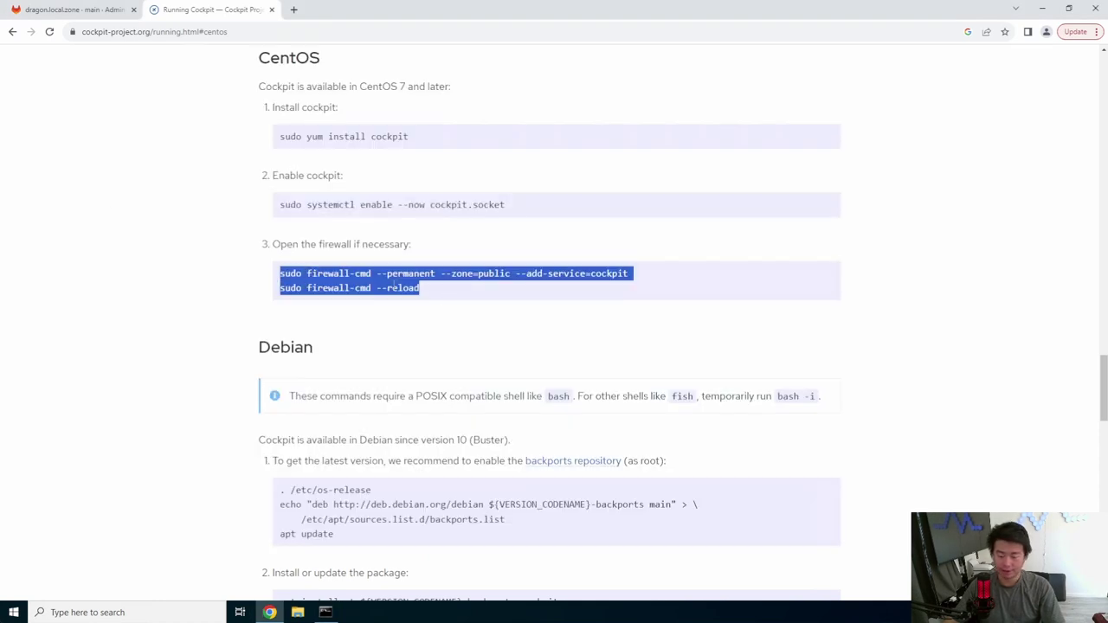
drag(445, 287, 273, 281)
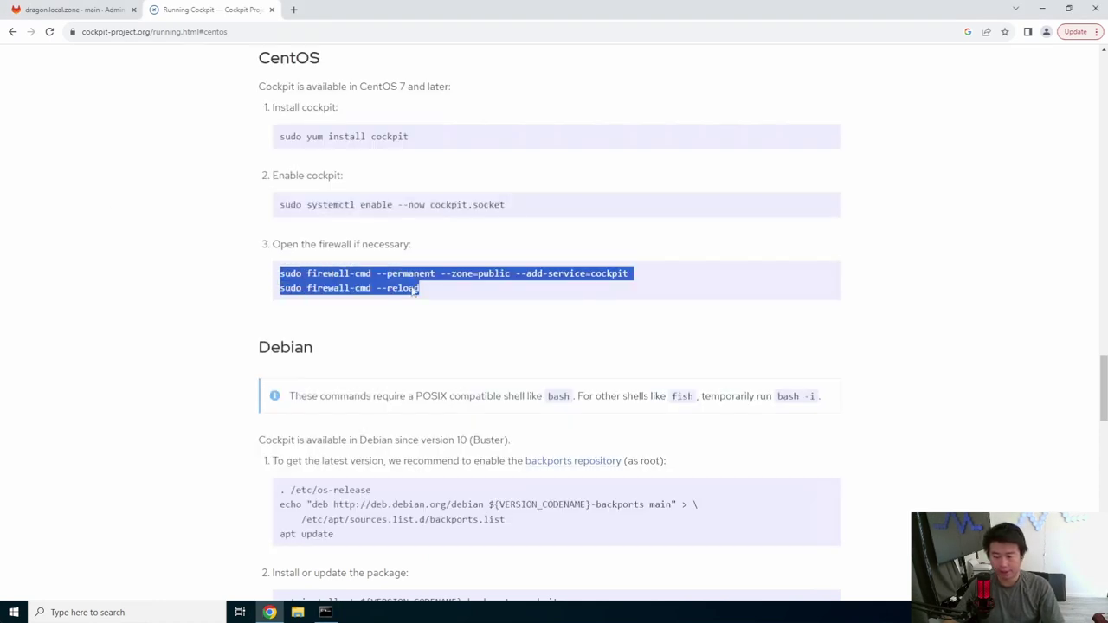
drag(457, 289, 291, 274)
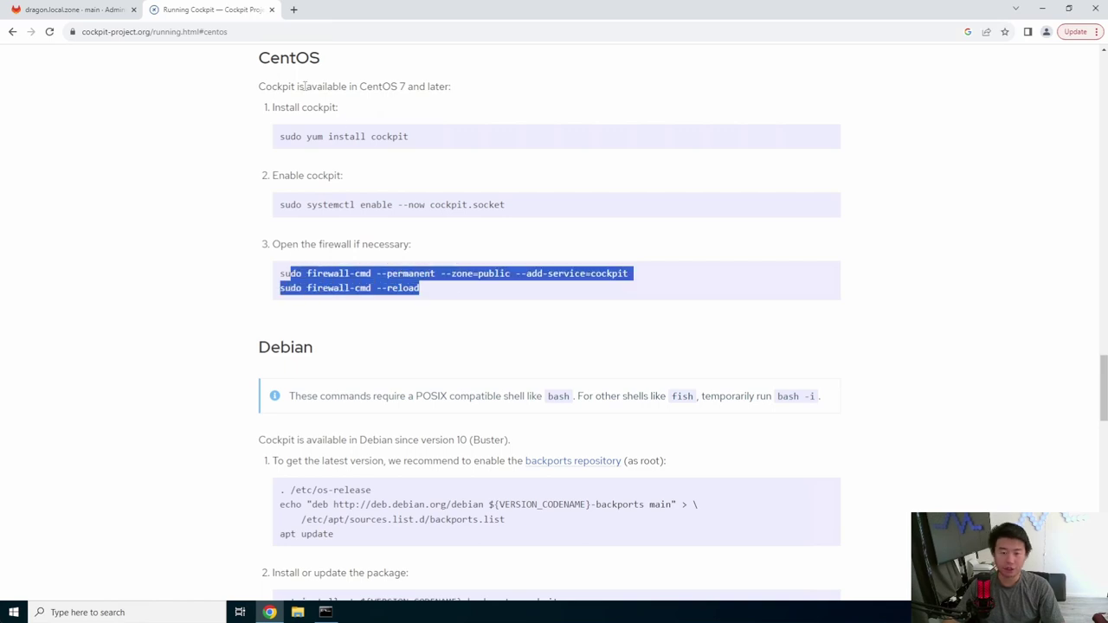
click(293, 9)
text(ht)
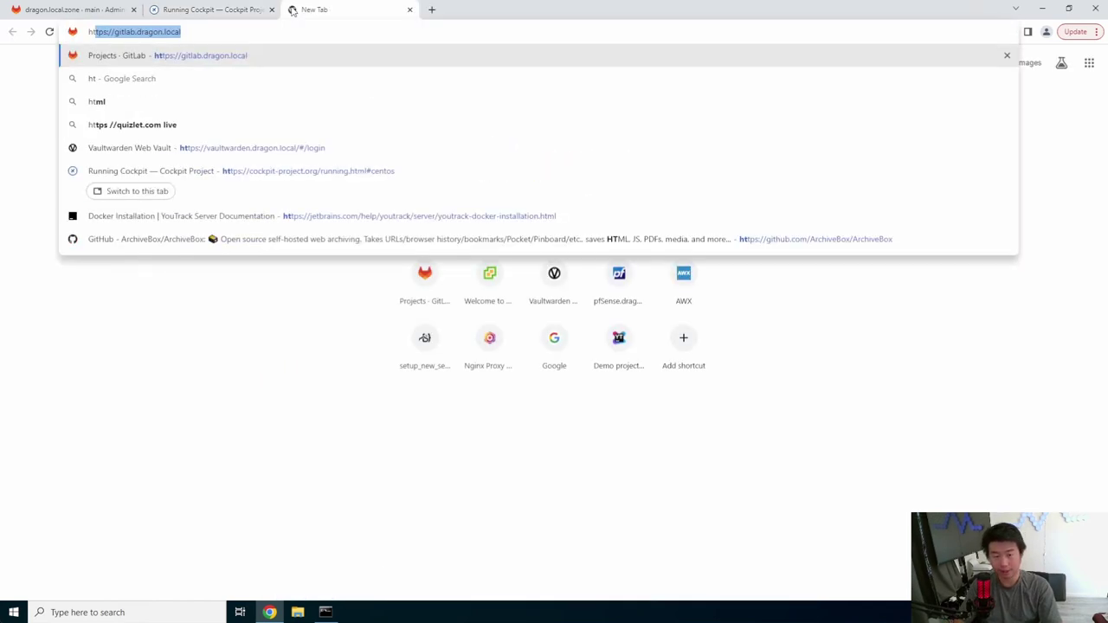
text(tps://fires)
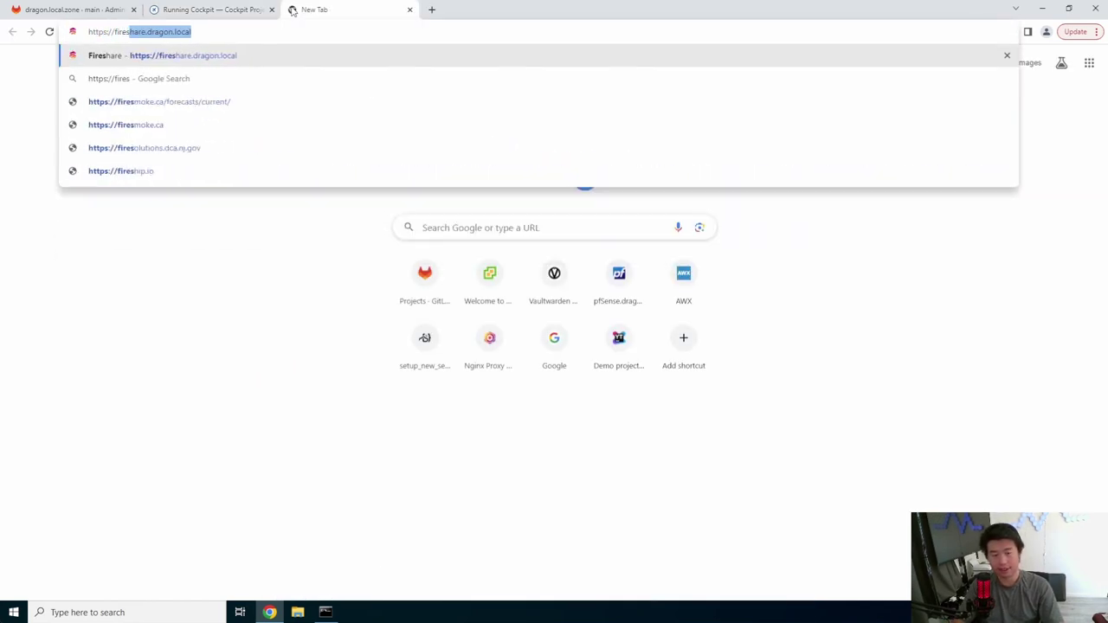
text(hare.dragon.loc)
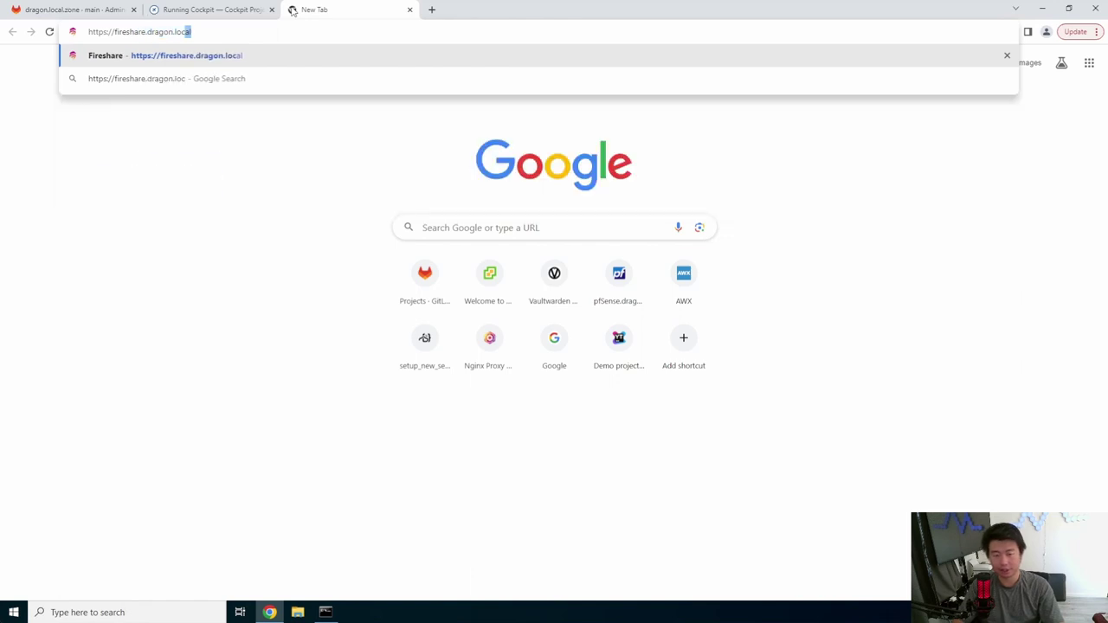
text(al:9090)
key(Return)
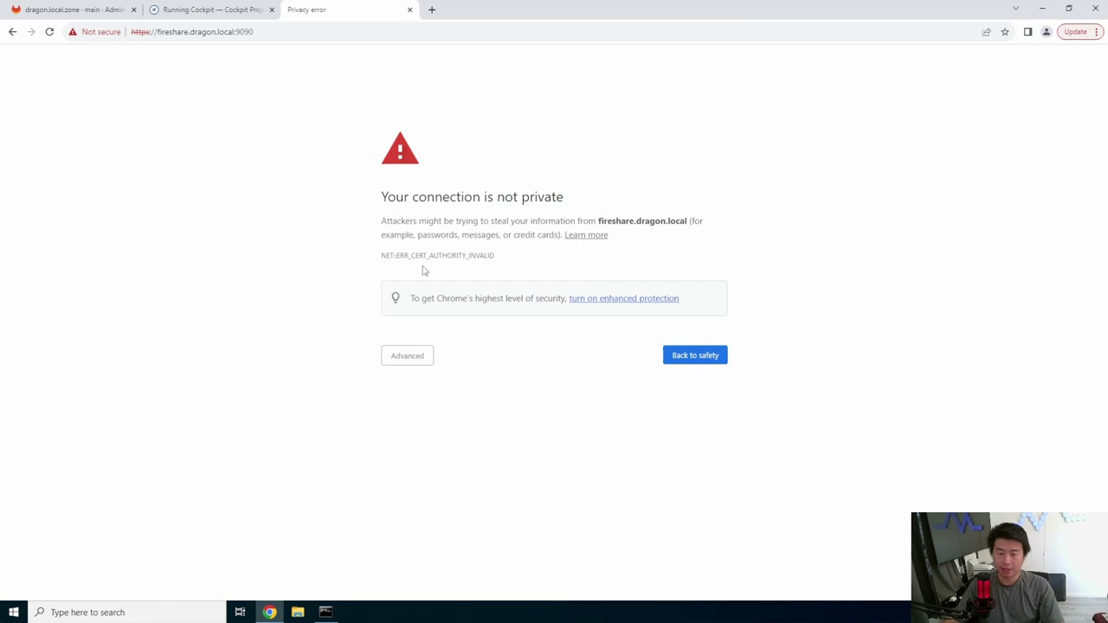
click(119, 33)
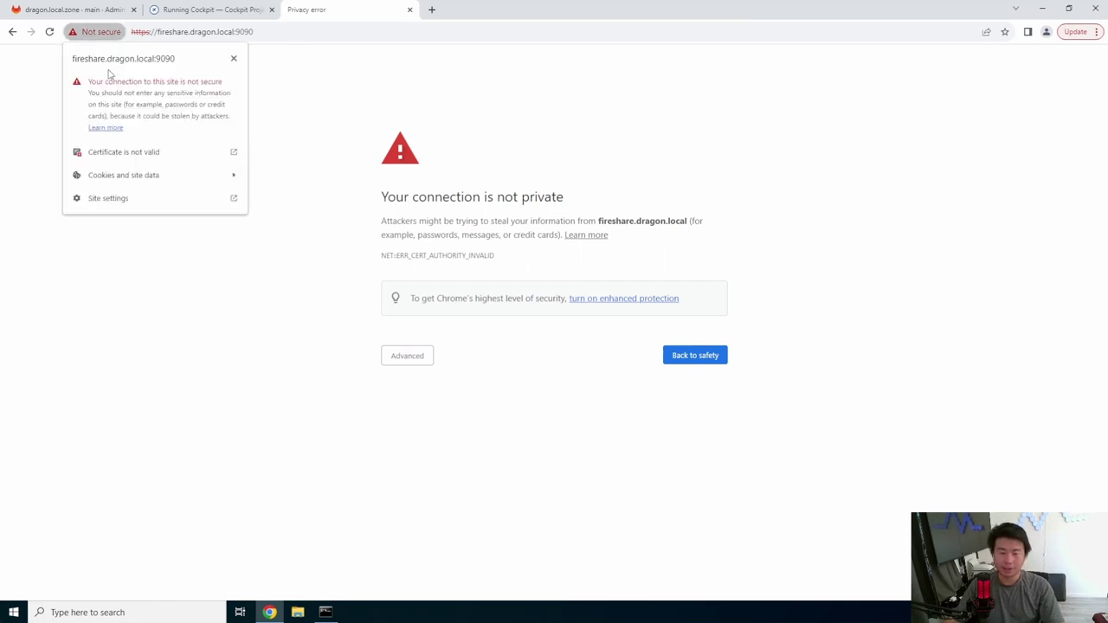
click(114, 151)
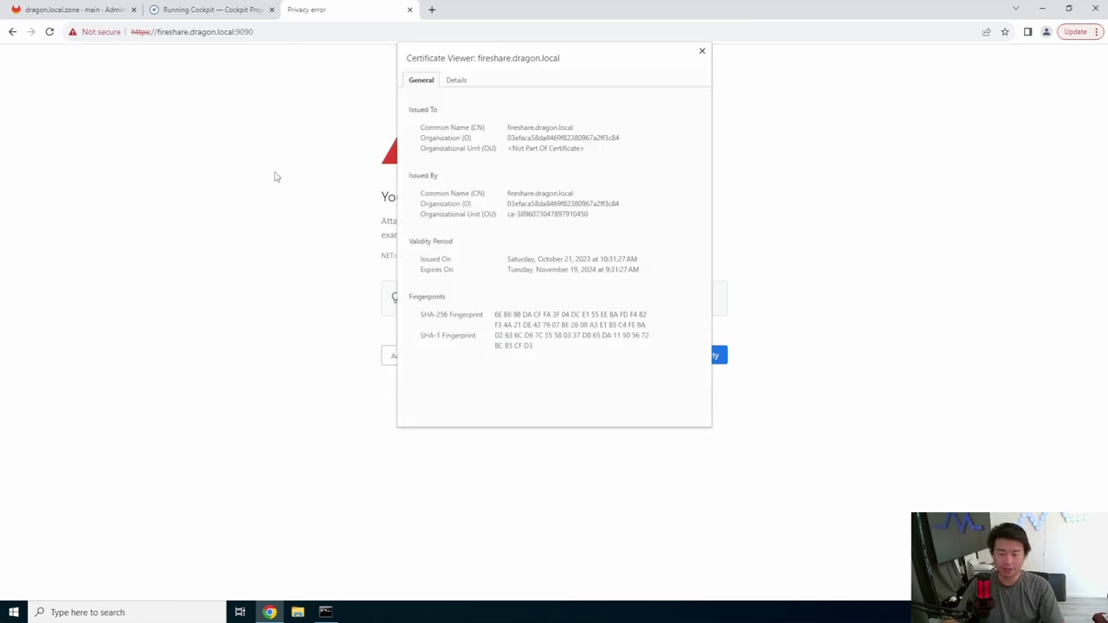
click(702, 52)
click(420, 354)
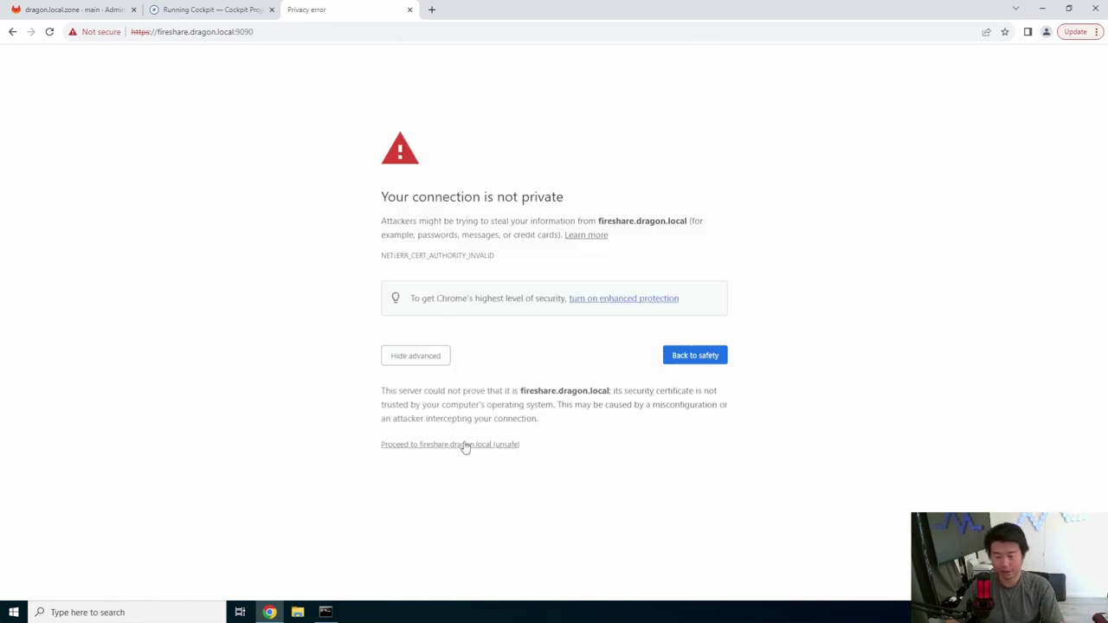
click(467, 446)
click(663, 350)
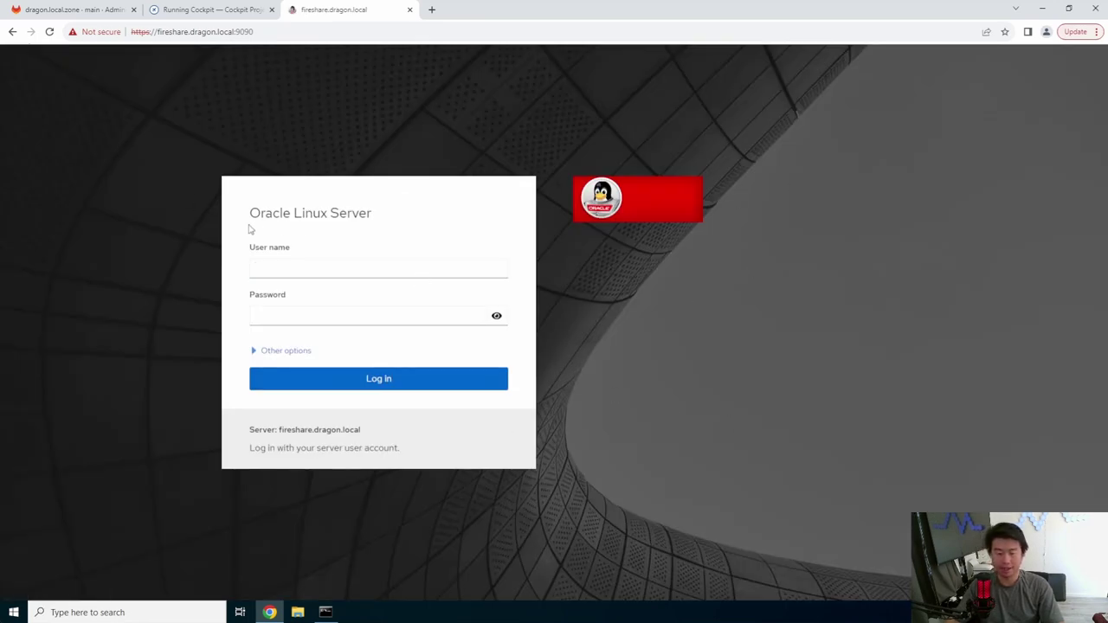
Log in to the fireshare Cockpit console as root with the account password
drag(249, 214, 367, 214)
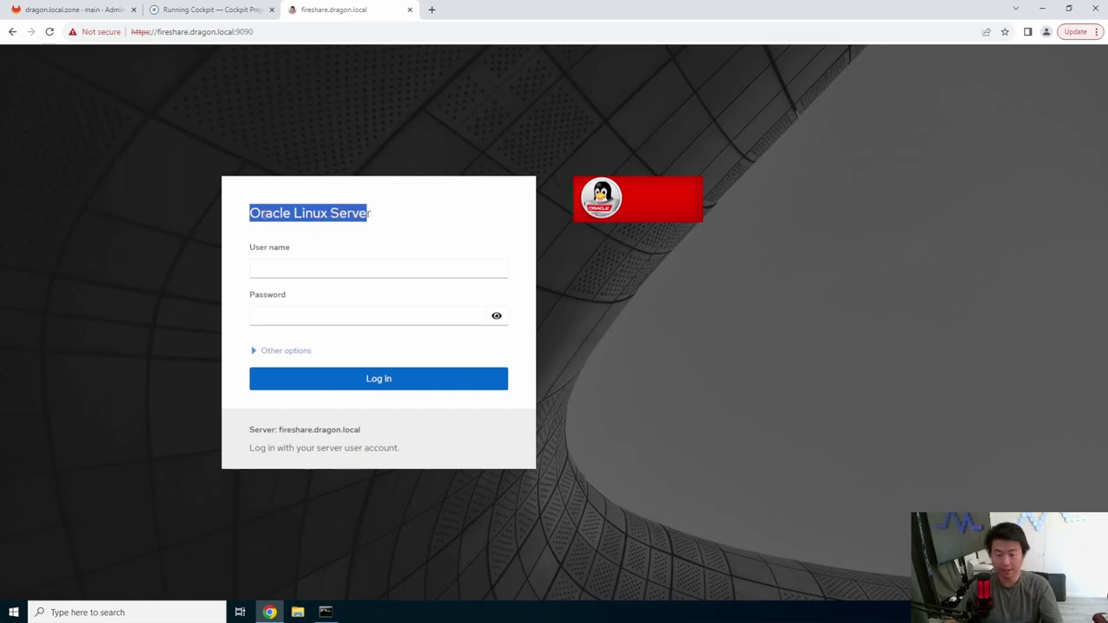
click(254, 223)
drag(250, 214, 364, 216)
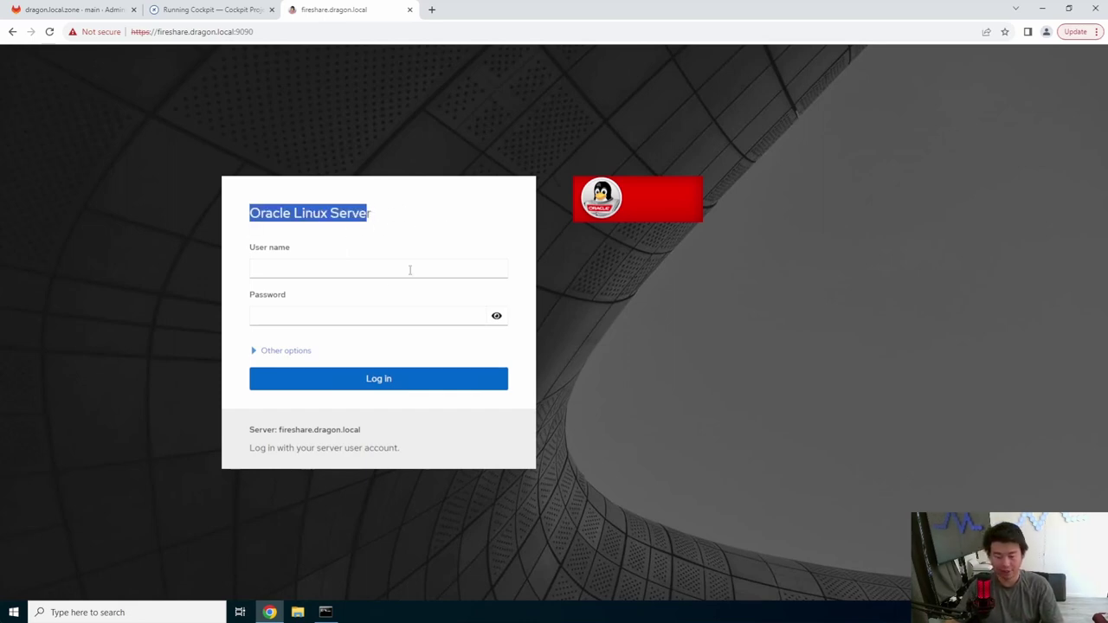
click(412, 262)
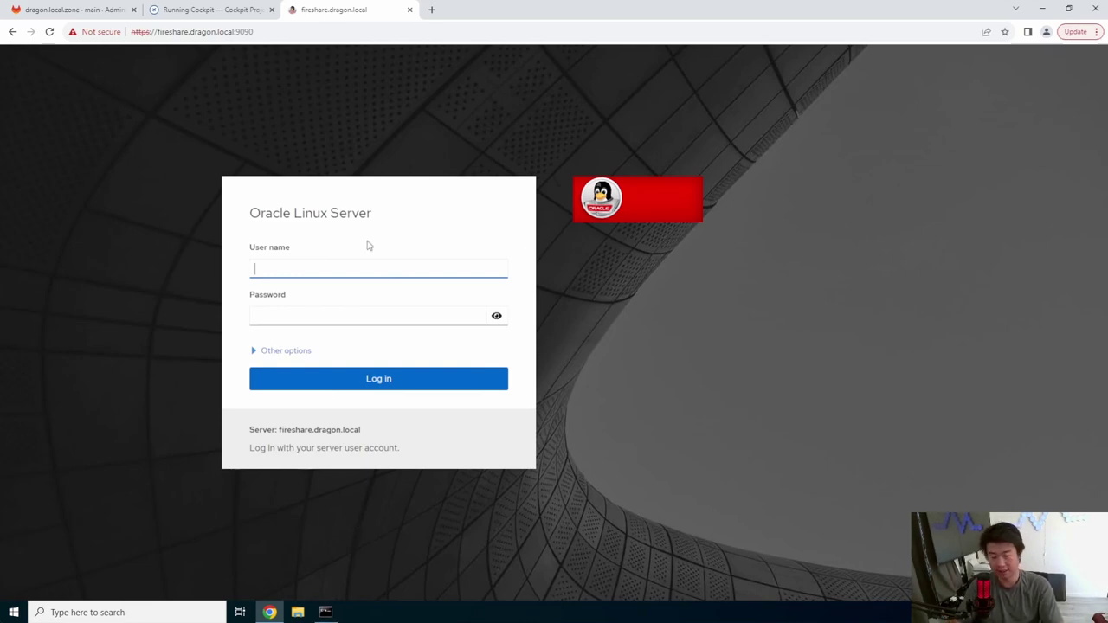
text(root)
key(Tab)
text(**)
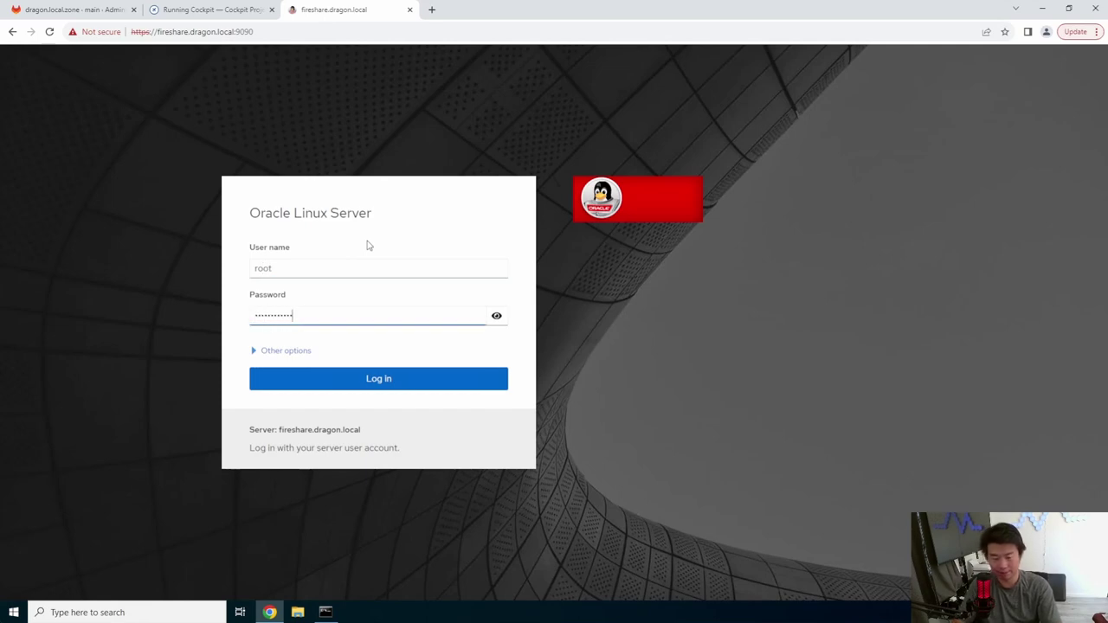
text(*********)
key(Return)
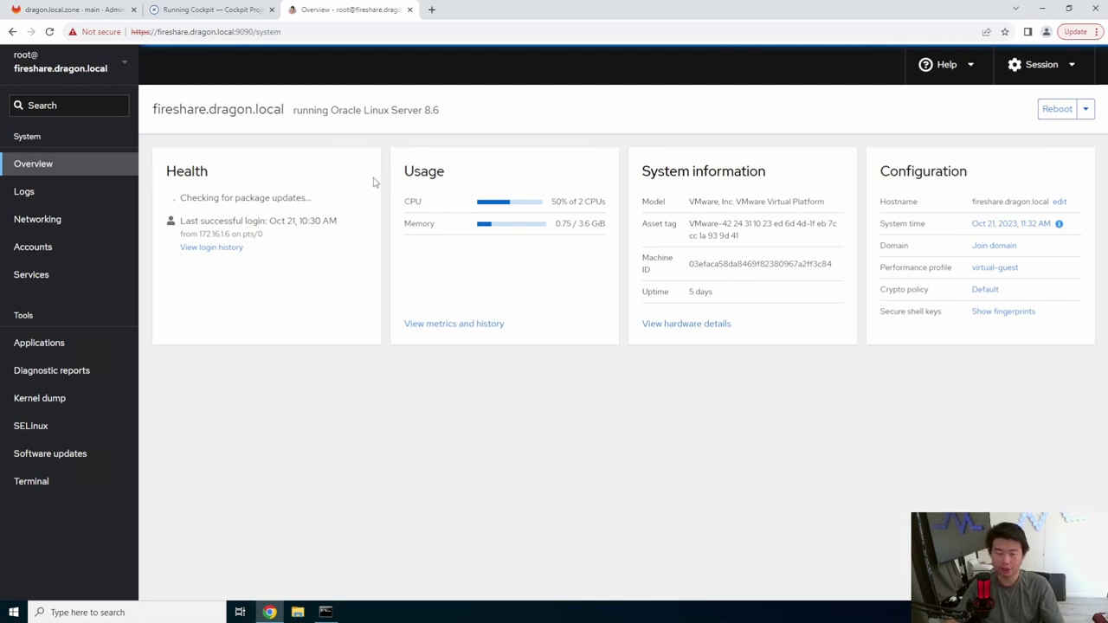
Check the Reboot power options without acting, then go to the system Logs
click(1085, 109)
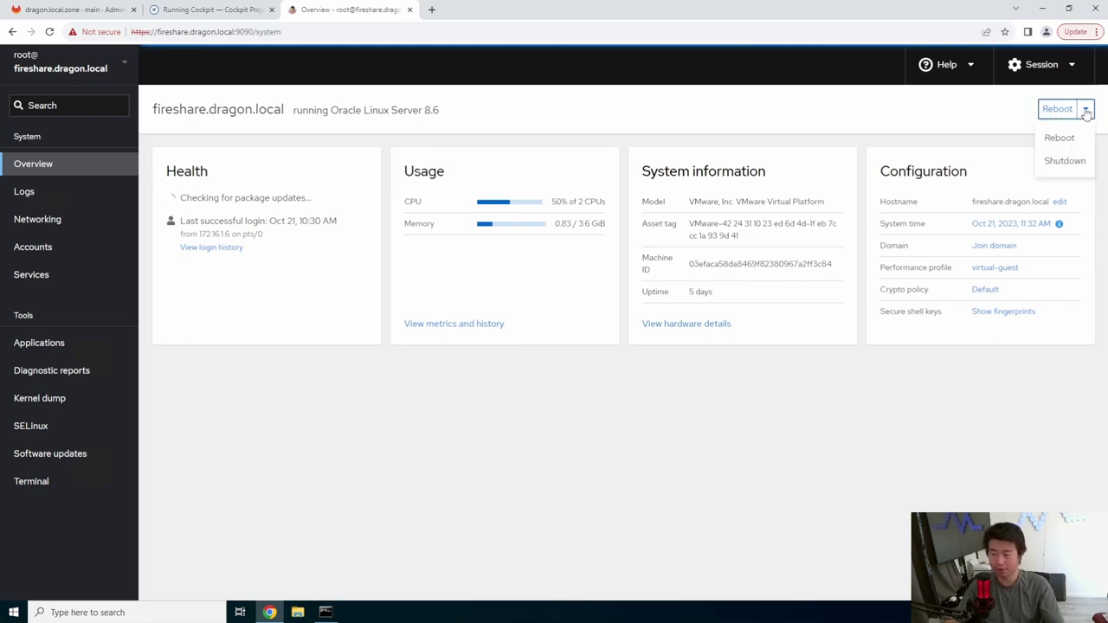
click(871, 116)
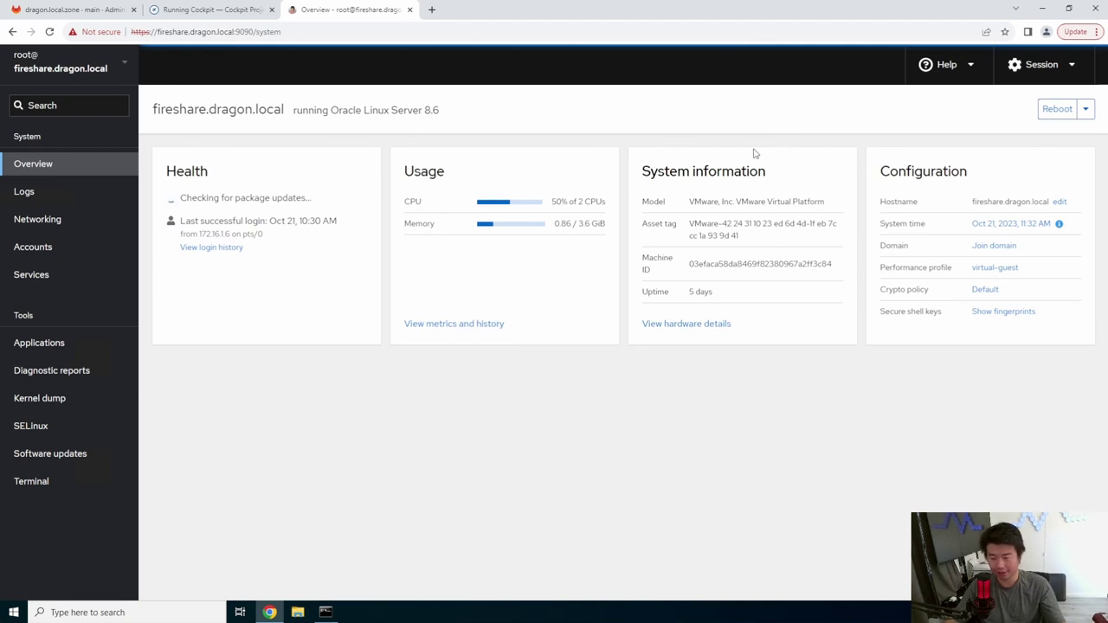
click(54, 197)
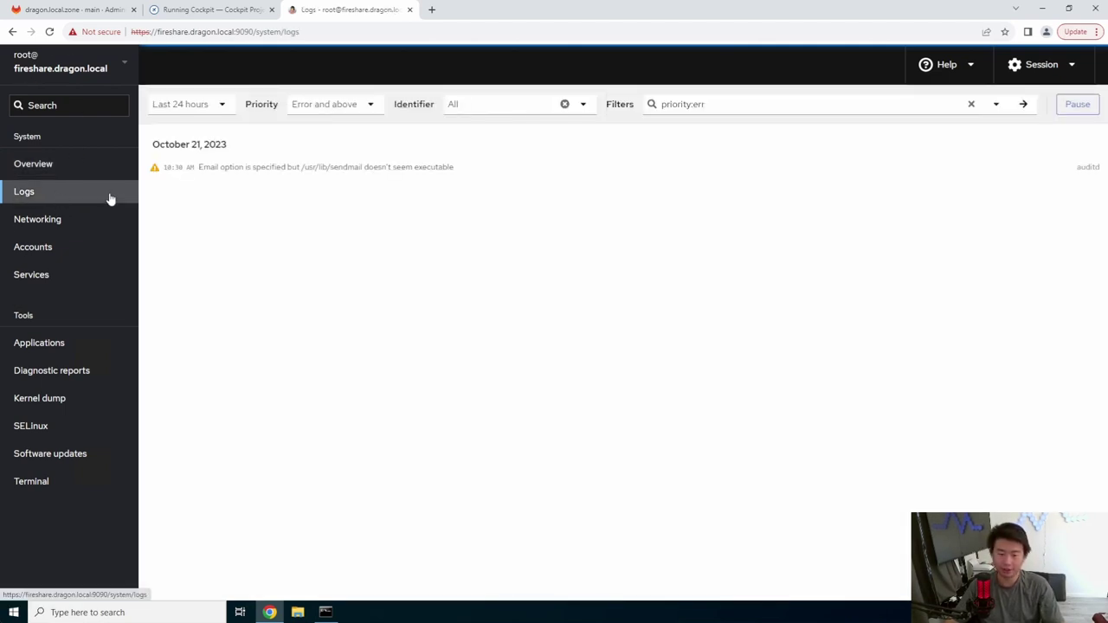
Review the log filters, keeping priority at Error and above, then switch to Networking
click(655, 104)
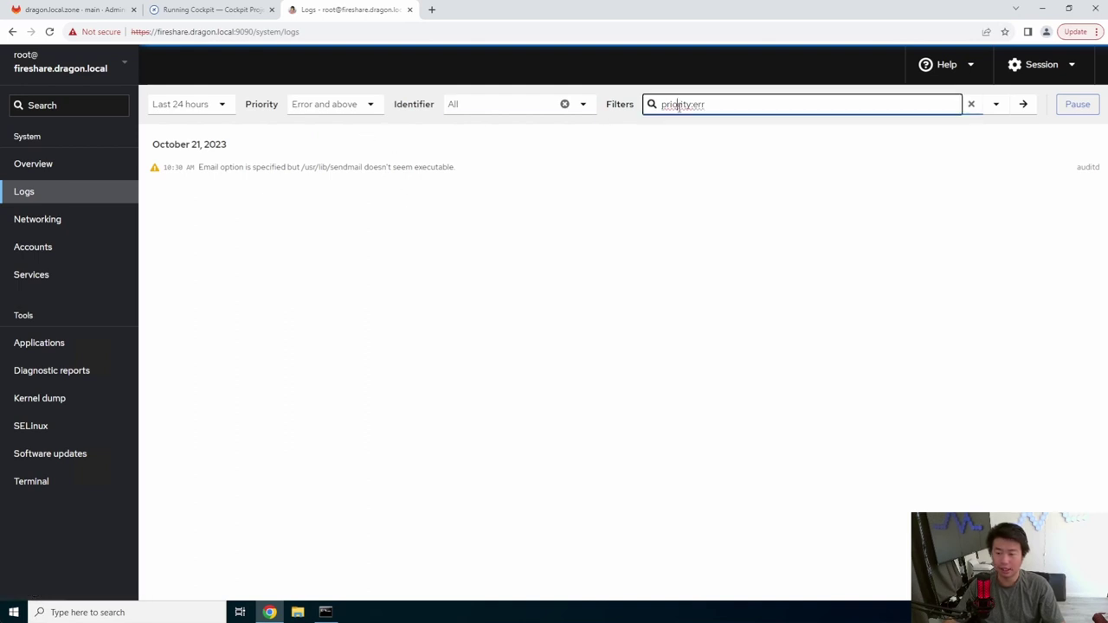
click(507, 102)
click(346, 107)
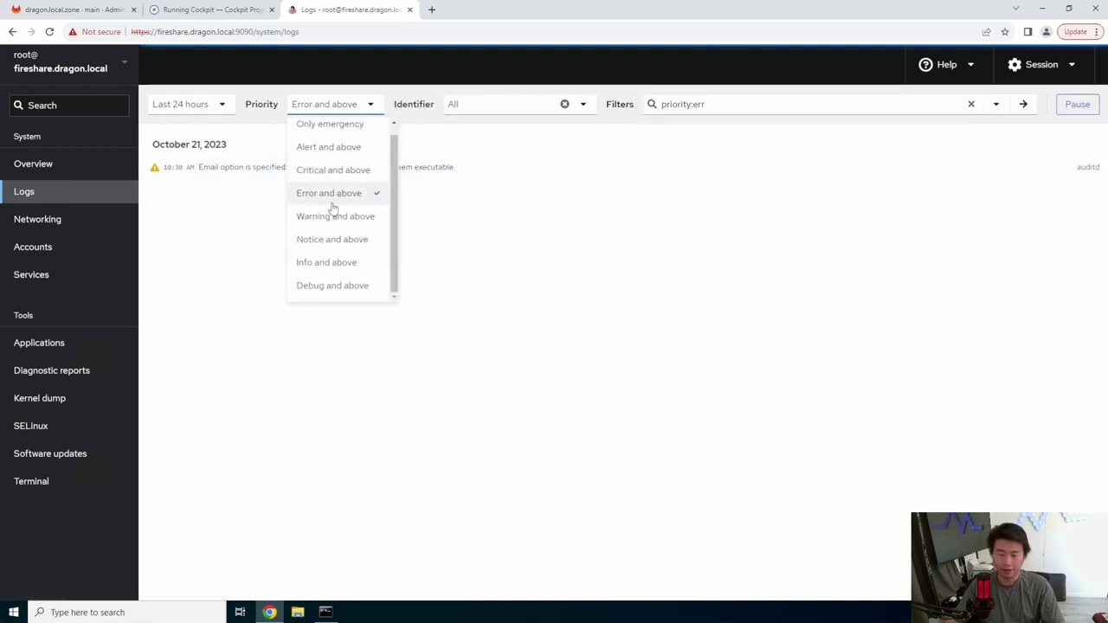
click(288, 95)
click(53, 227)
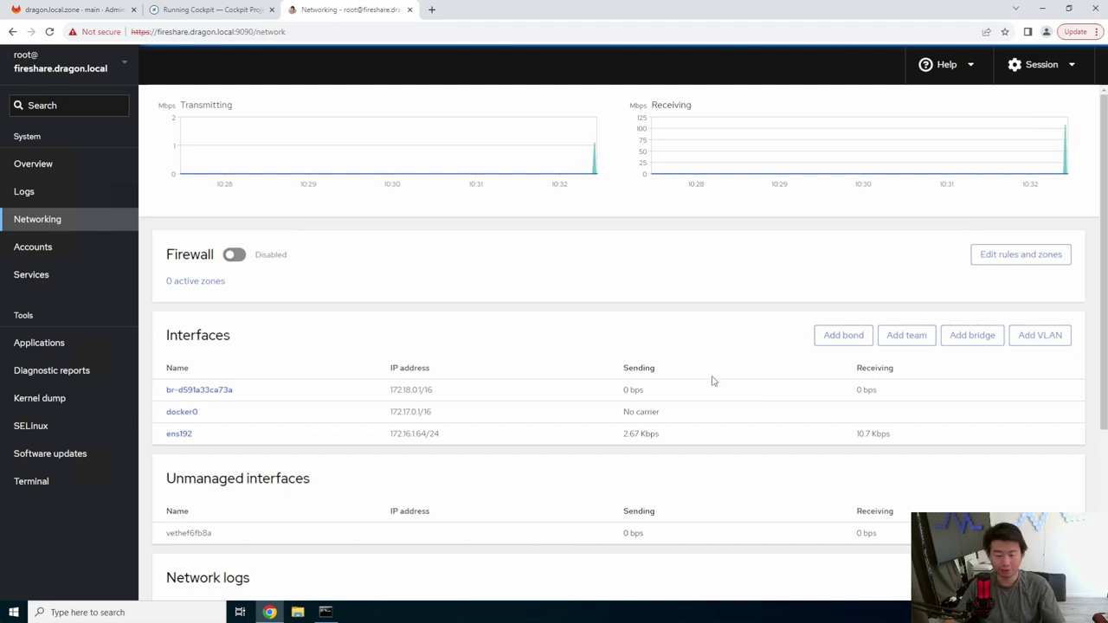
Inspect ens192's IPv4 settings without saving changes, then view the Accounts page
scroll(665, 381, down, 1)
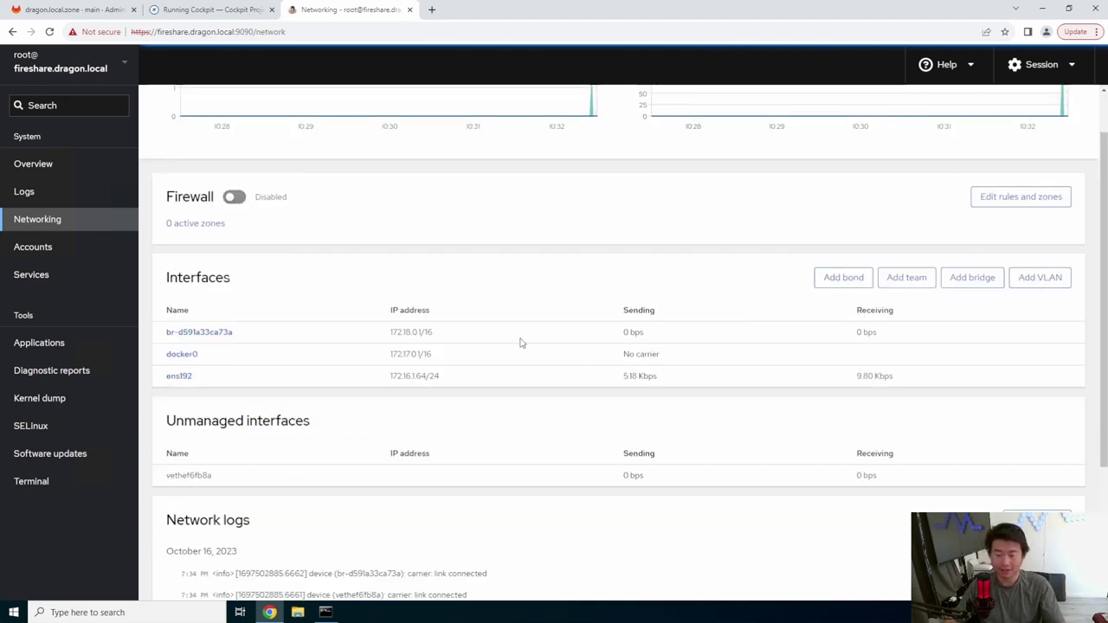
click(179, 375)
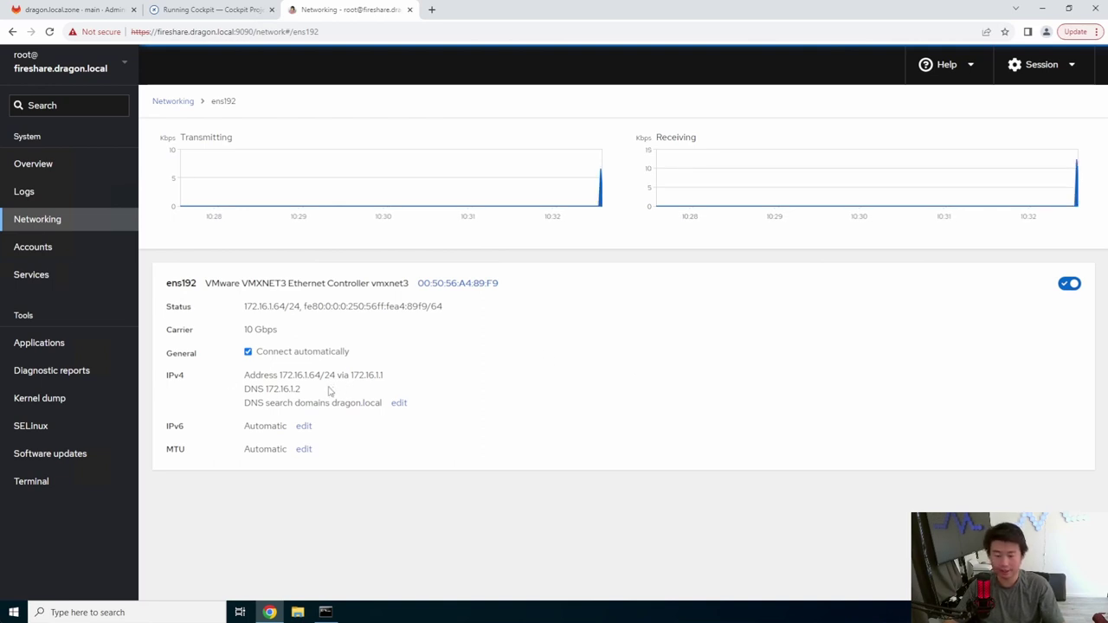
click(400, 404)
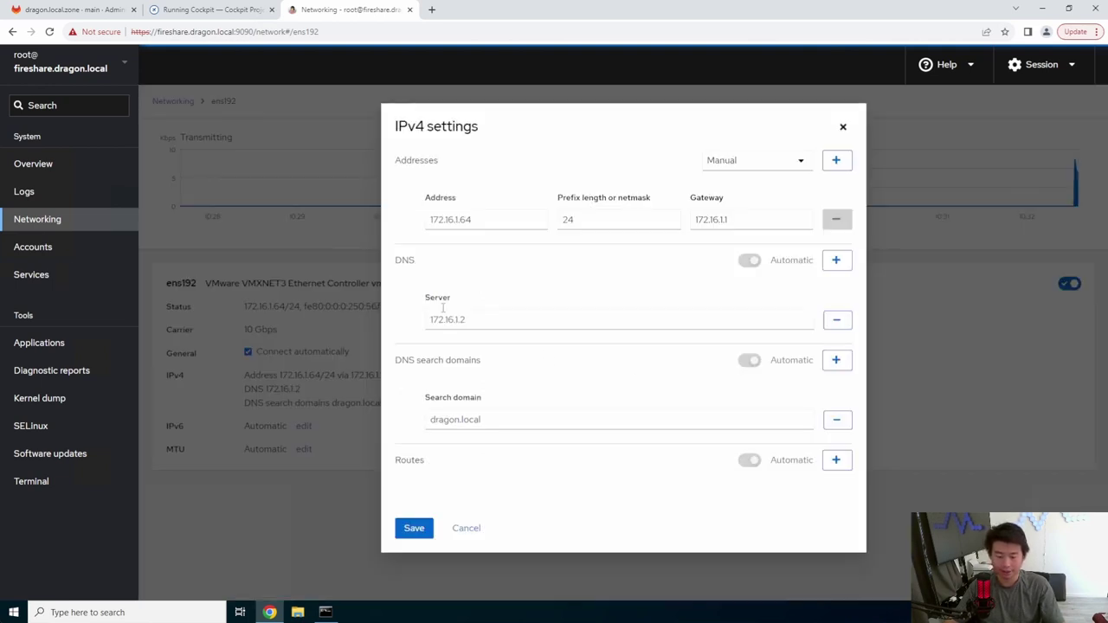
click(514, 318)
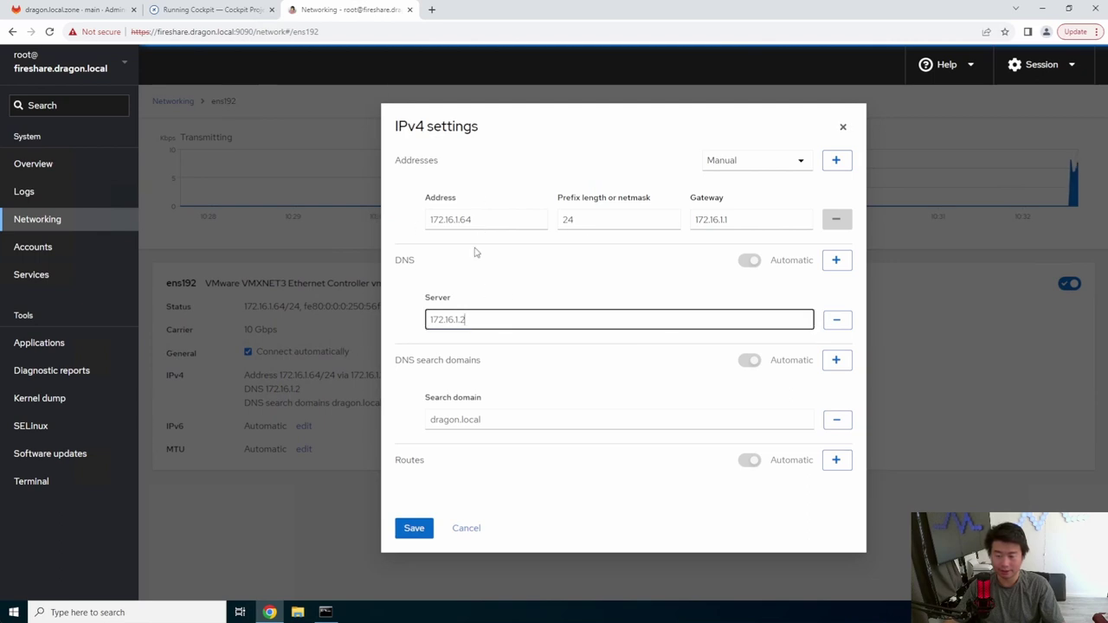
click(493, 216)
click(843, 126)
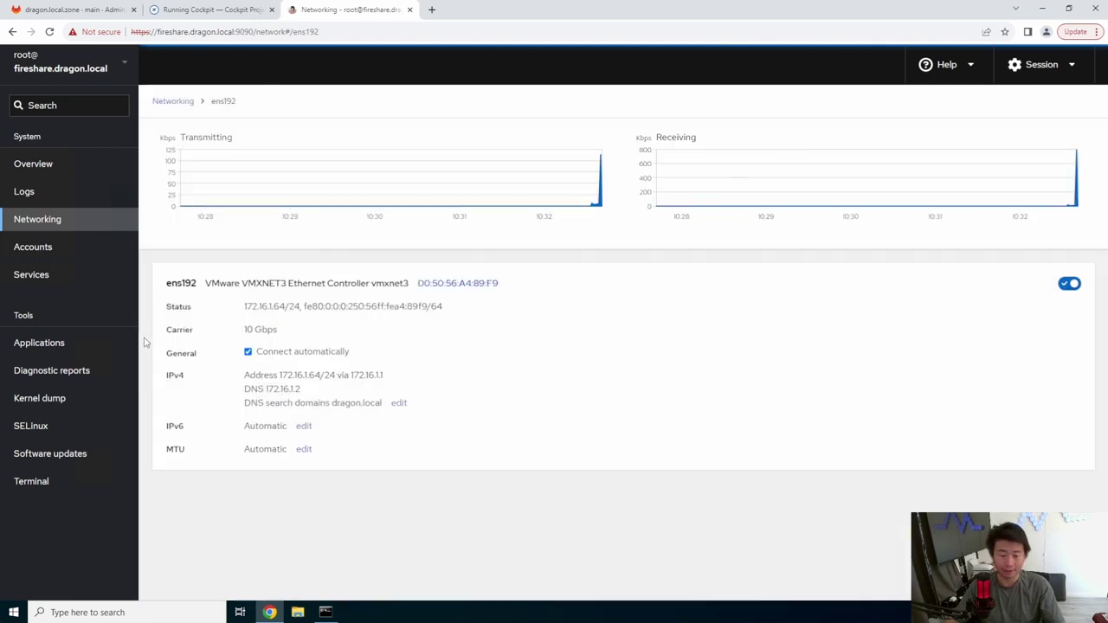
click(54, 253)
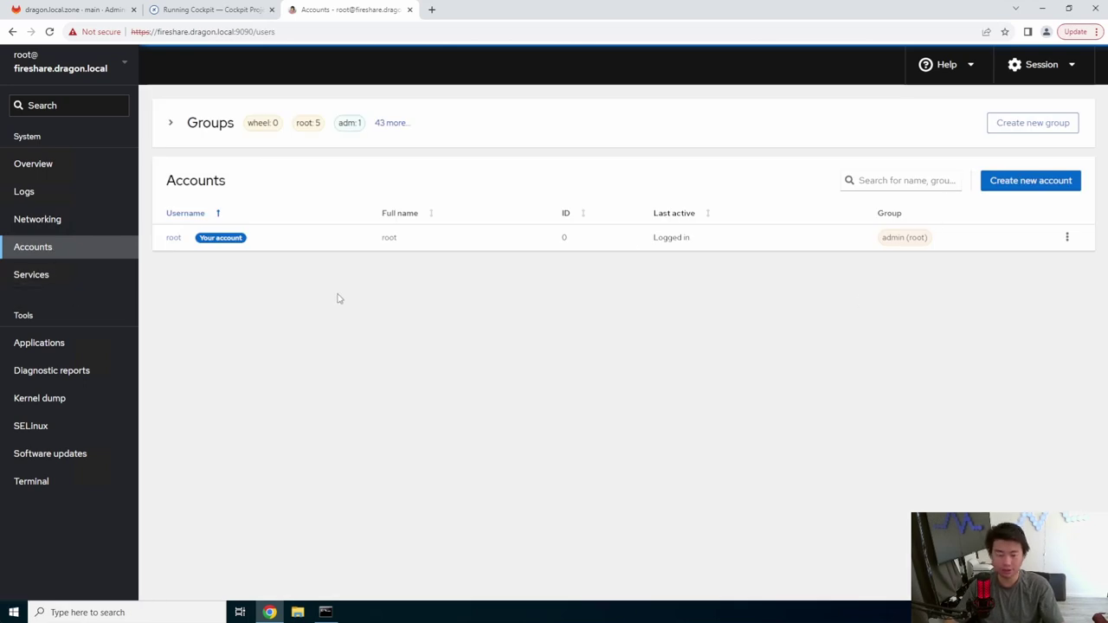
View the Services, Applications and Diagnostic reports pages, then go to Terminal
click(77, 276)
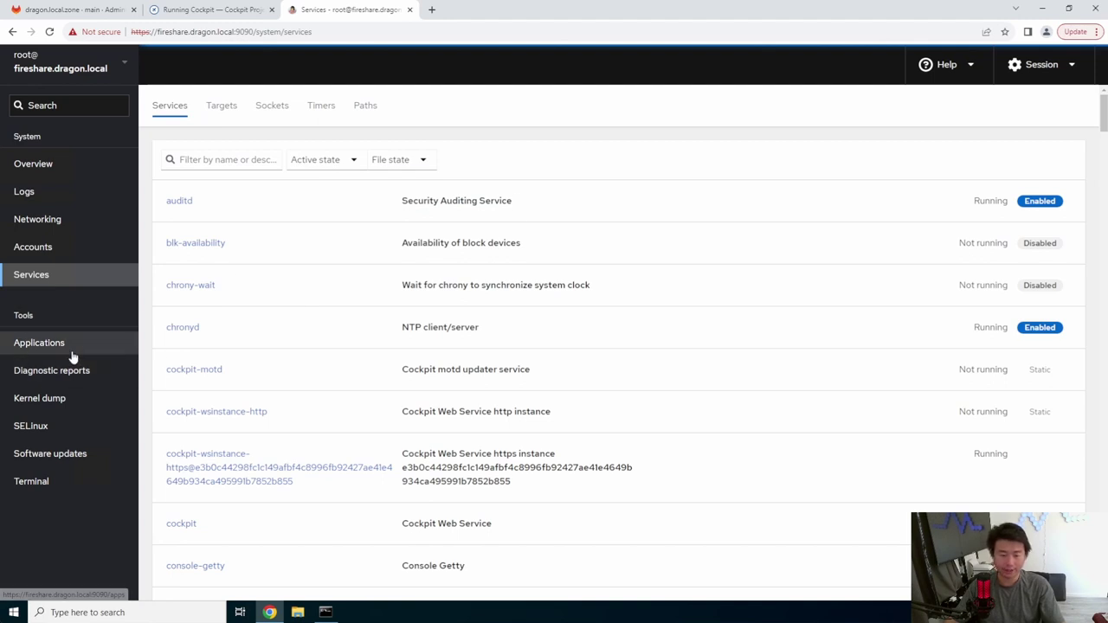
click(75, 349)
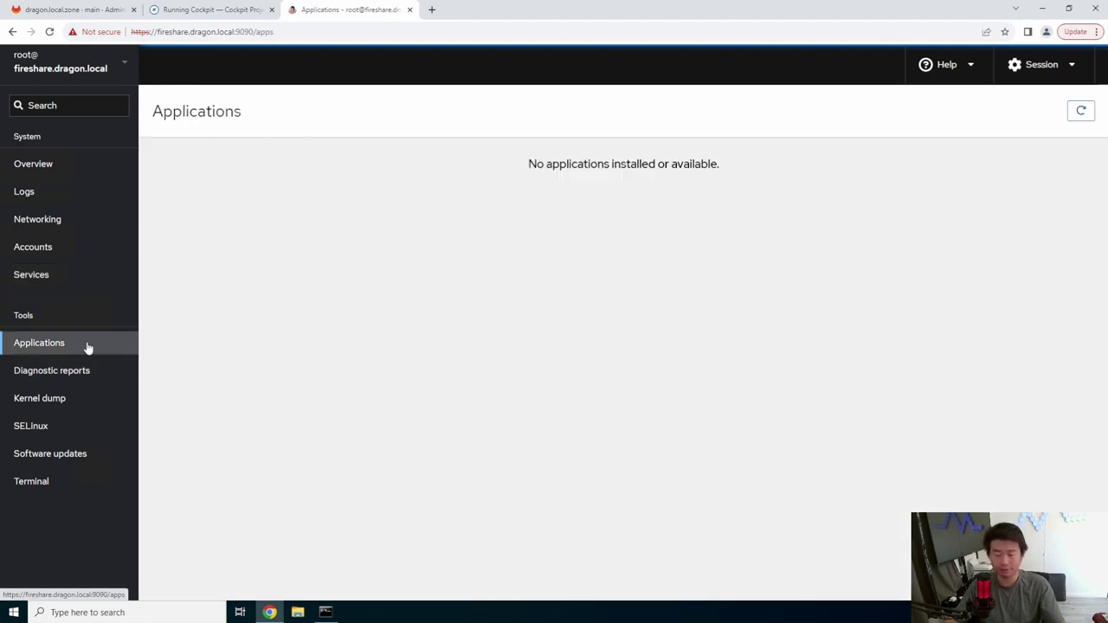
click(86, 371)
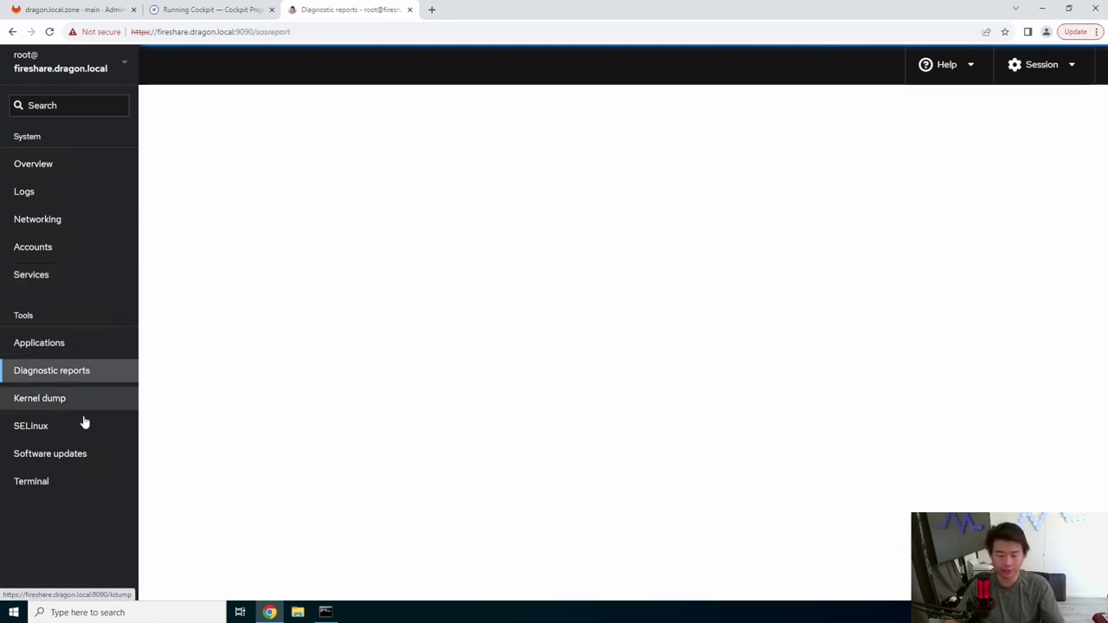
click(75, 481)
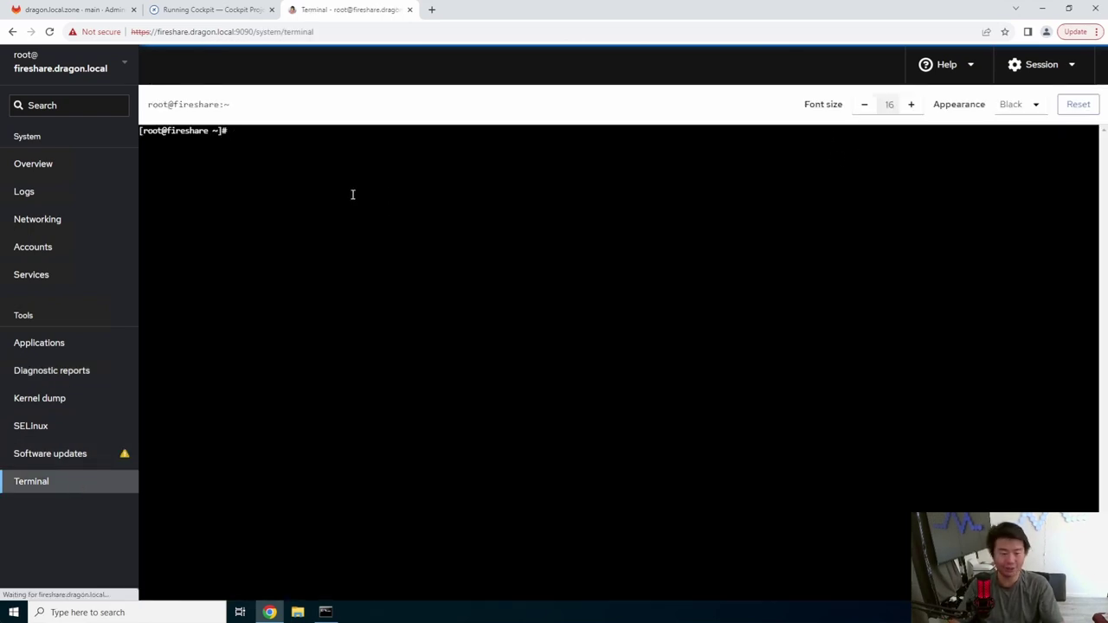
Run ls and whoami in the web terminal, confirming the user is root
text(ls)
key(Return)
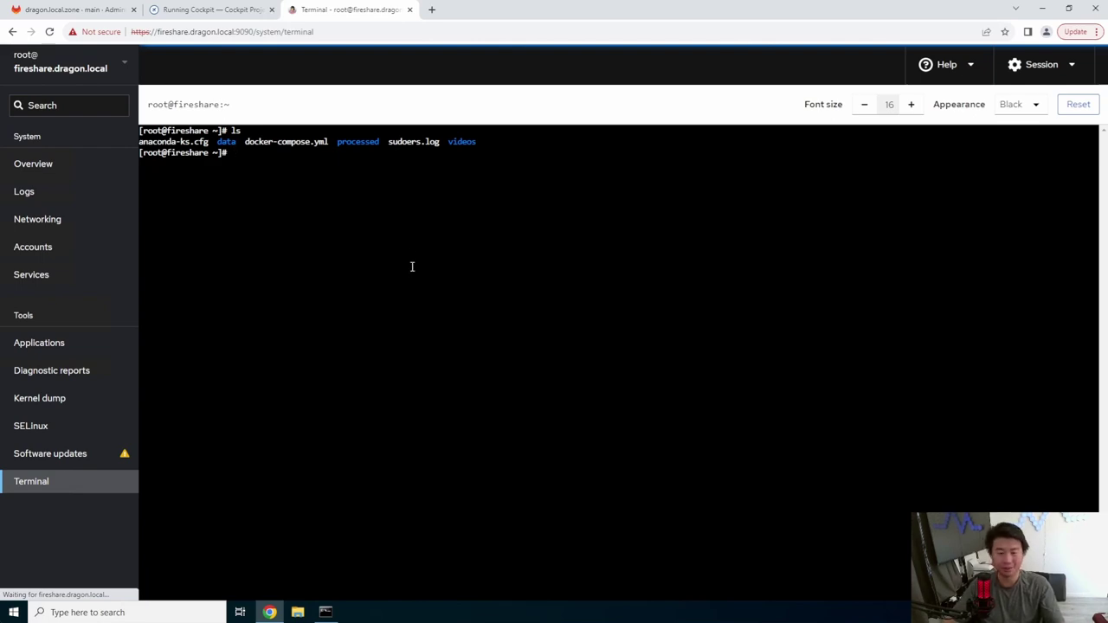
click(325, 612)
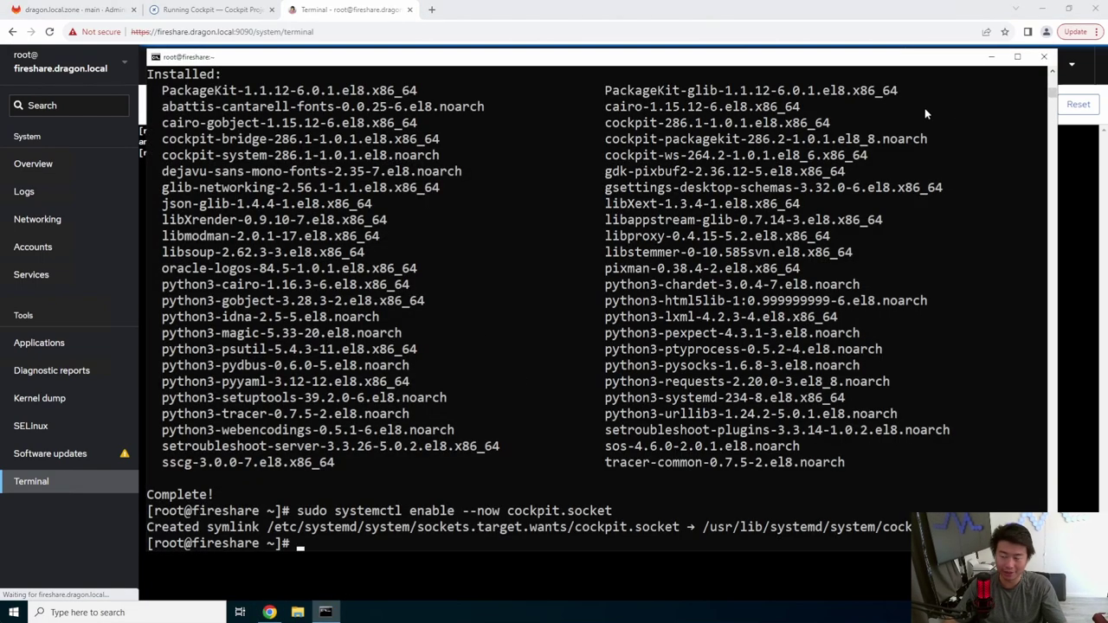
click(991, 56)
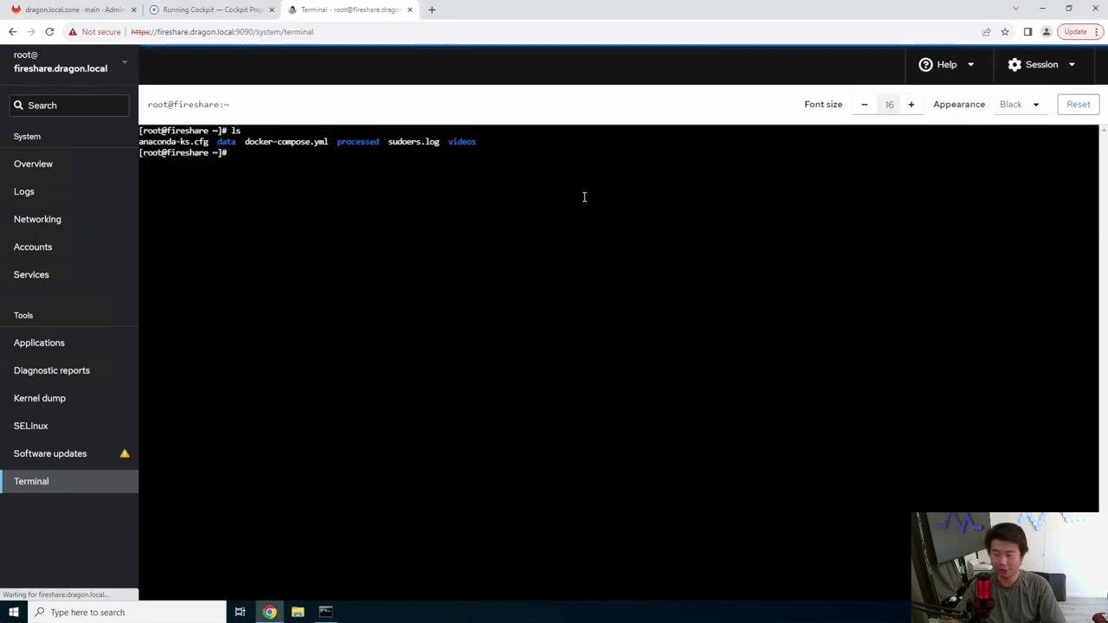
text(whoami)
key(Return)
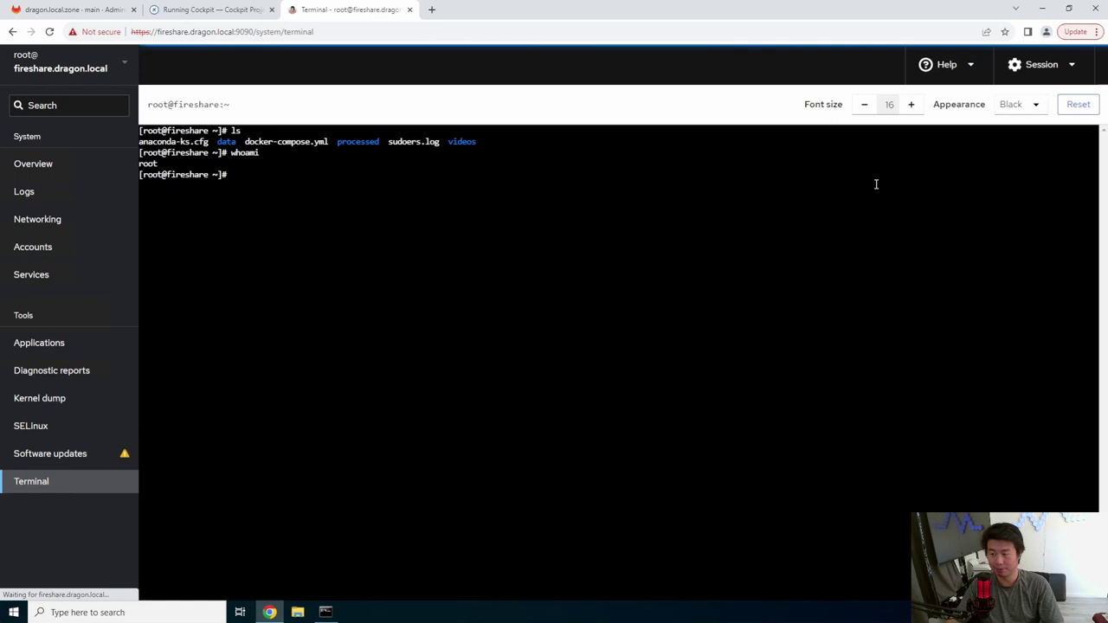
Set terminal font size to 18 and, after trying Dark, Light and White, the Black theme
click(910, 104)
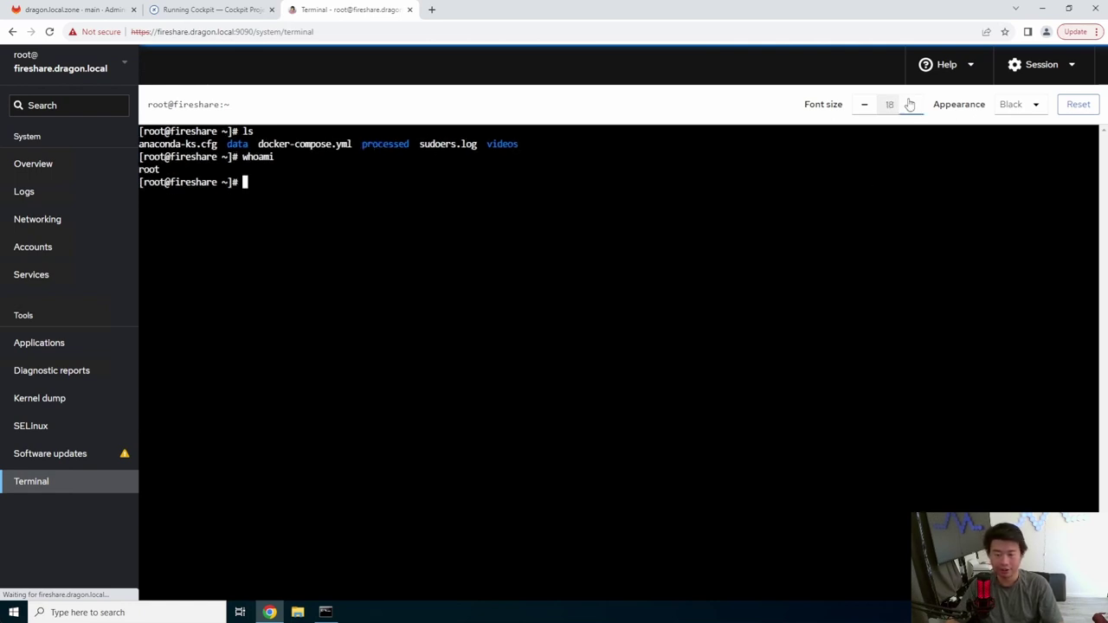
click(910, 104)
click(864, 104)
click(1019, 104)
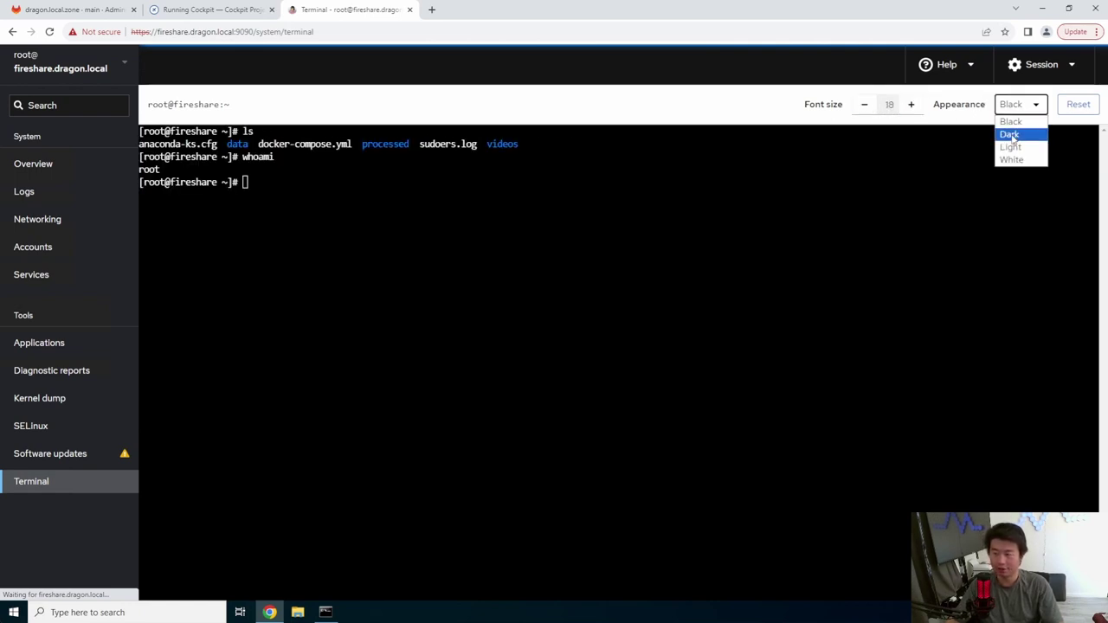
click(1014, 137)
click(1023, 107)
click(1010, 147)
click(1019, 104)
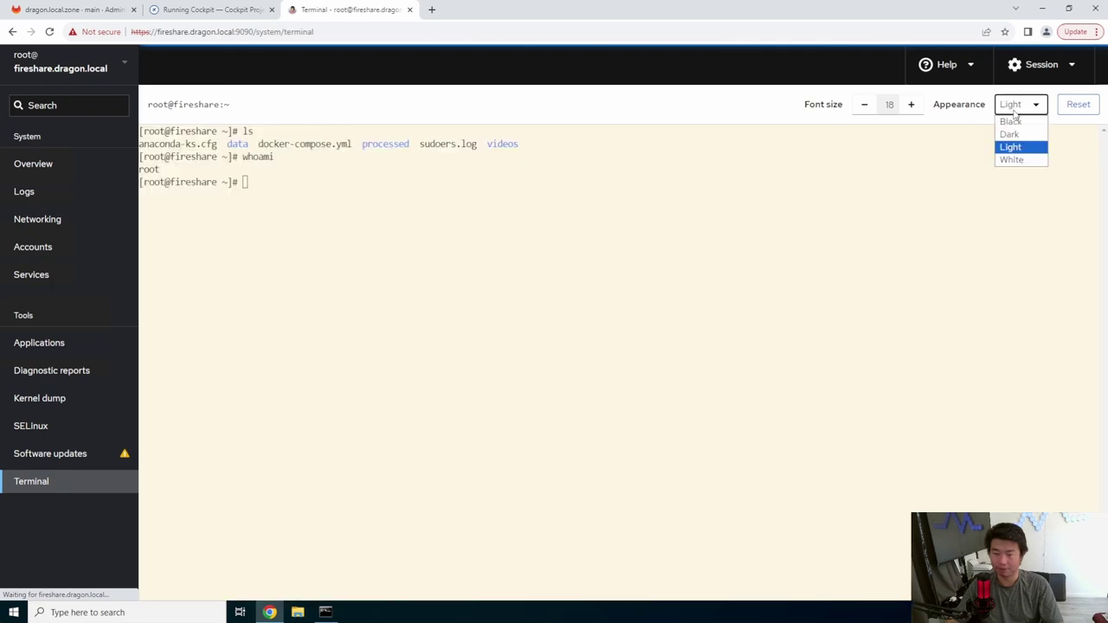
click(1013, 159)
click(1019, 104)
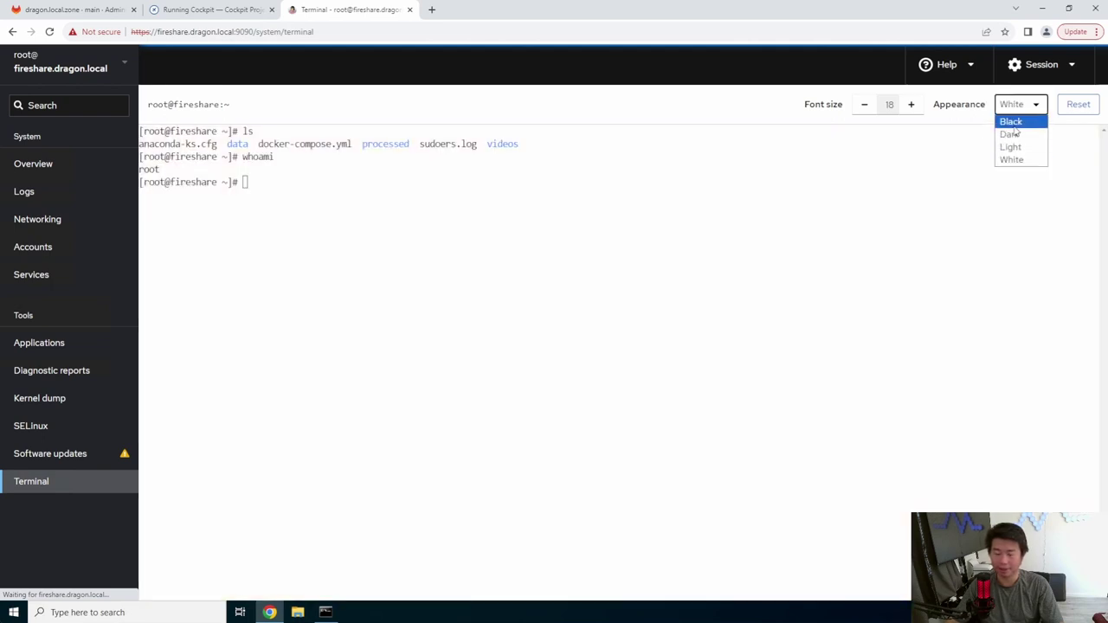
click(1010, 122)
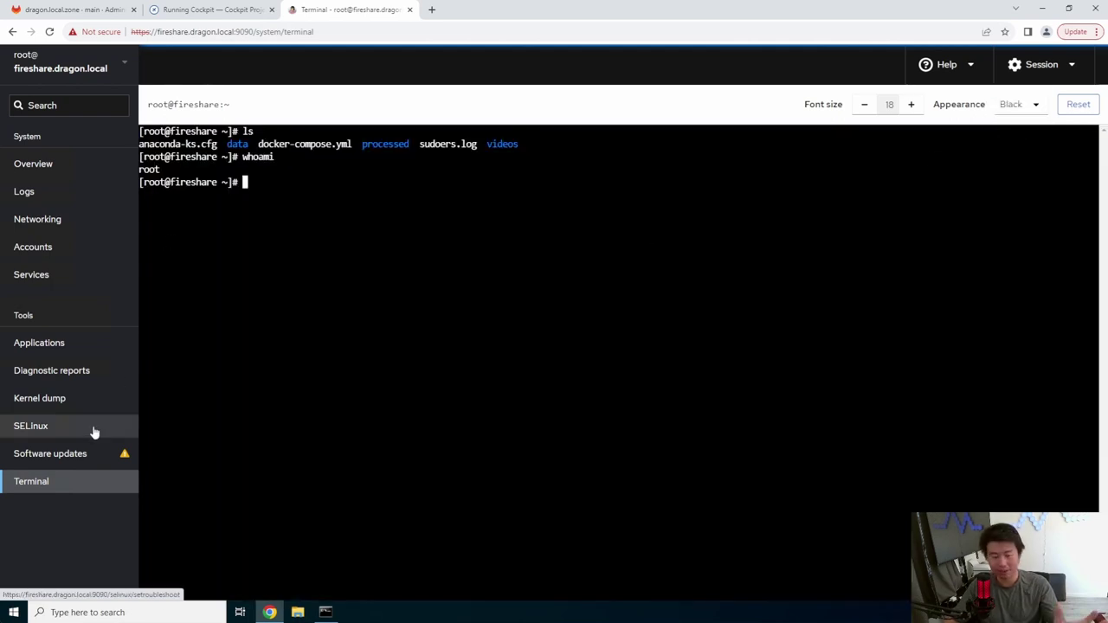
Review Software updates: 258 available, 64 security fixes, automatic updates not set up
click(74, 466)
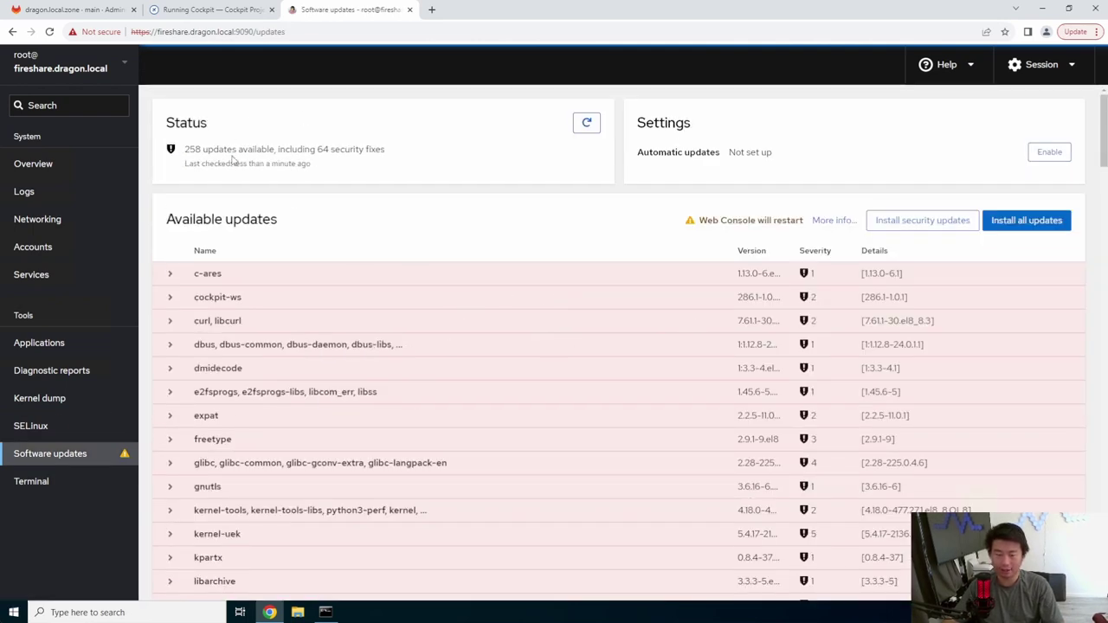
drag(192, 148, 409, 153)
click(386, 153)
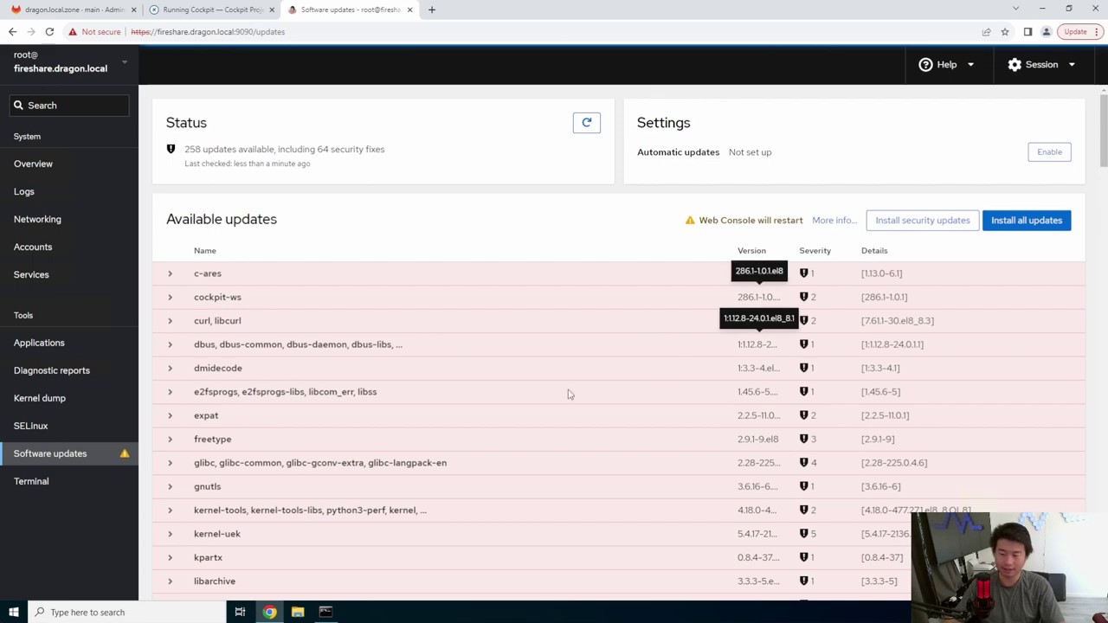
scroll(706, 271, down, 4)
scroll(700, 274, up, 4)
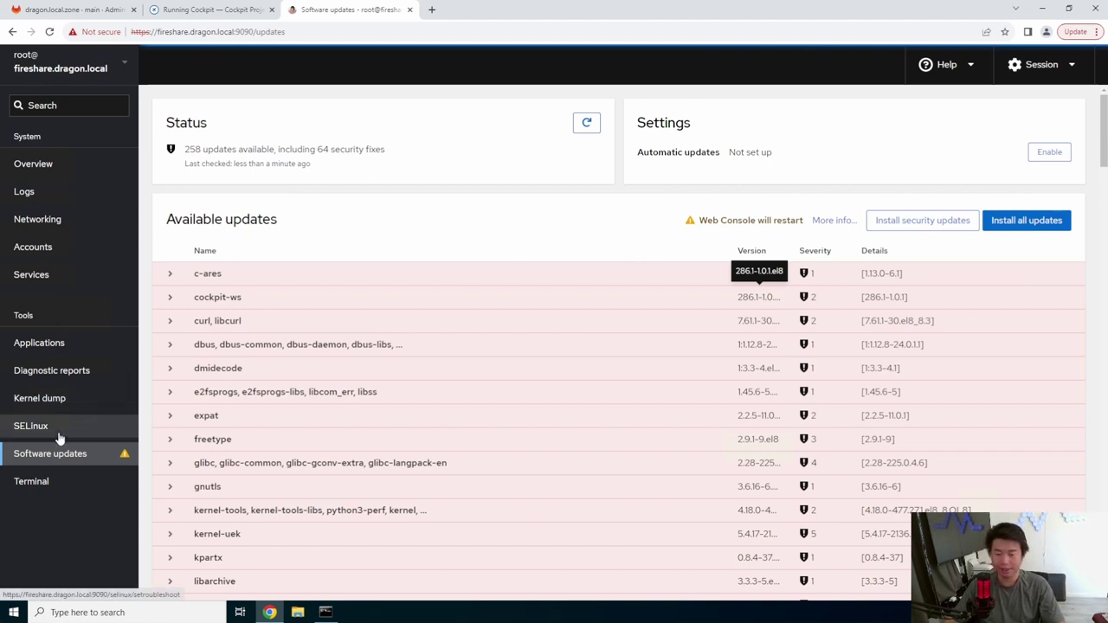
Install all available updates and expand the update log to follow updated packages
click(1021, 222)
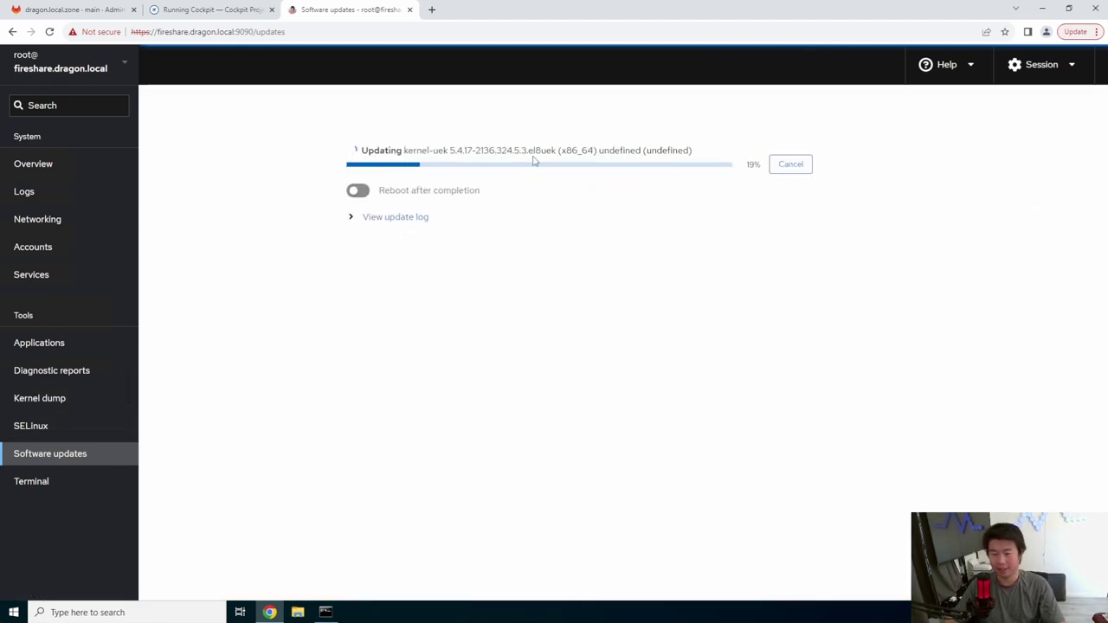
click(400, 217)
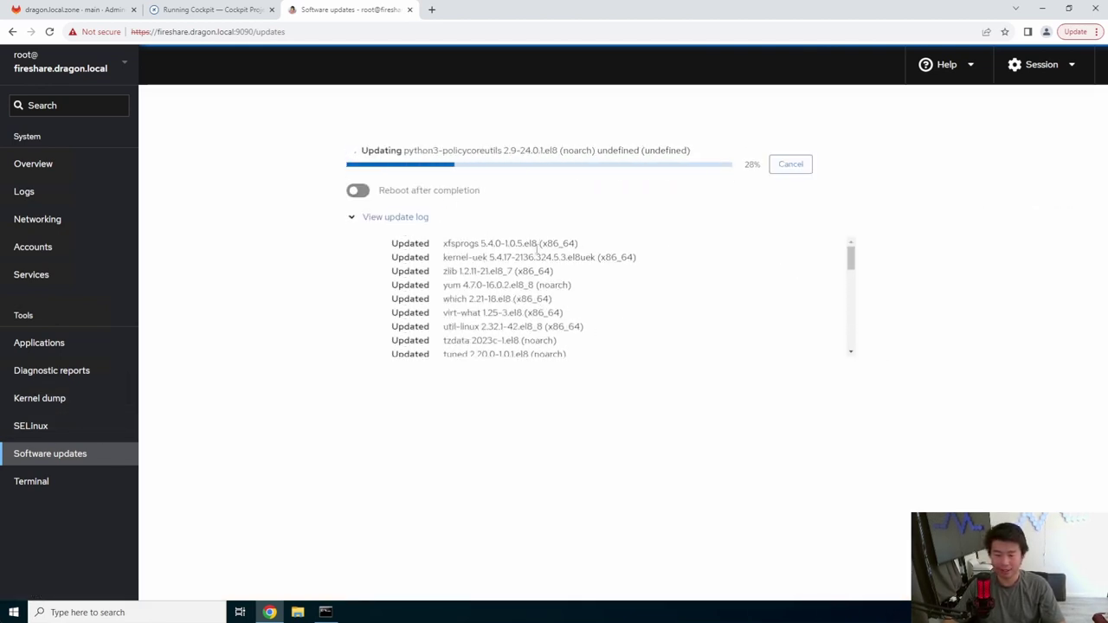
scroll(601, 269, down, 5)
scroll(600, 270, down, 10)
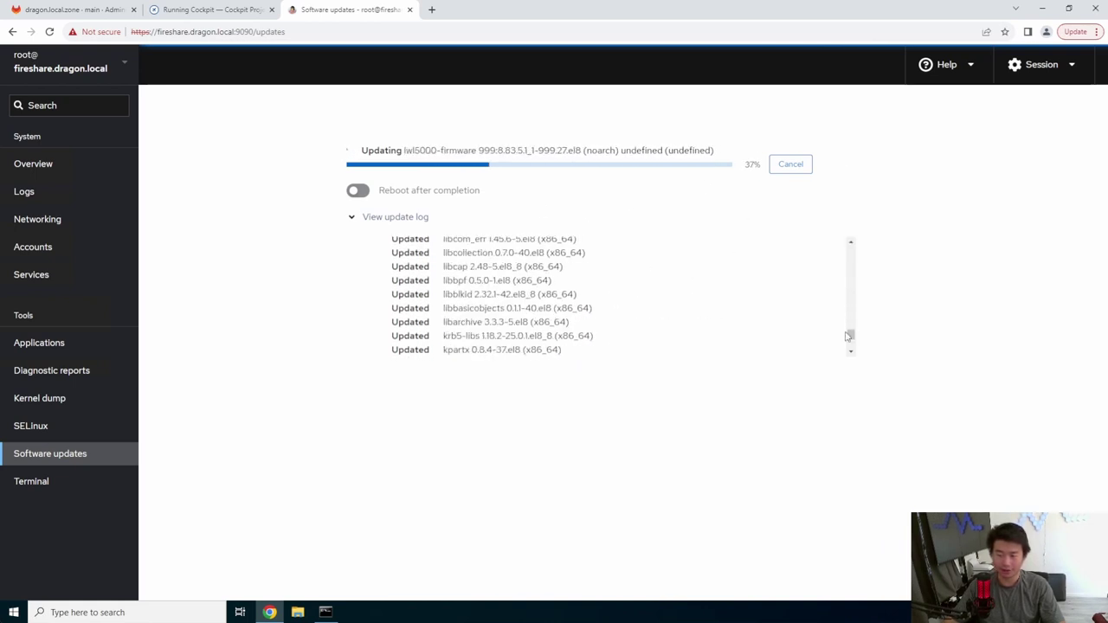
drag(848, 324, 855, 384)
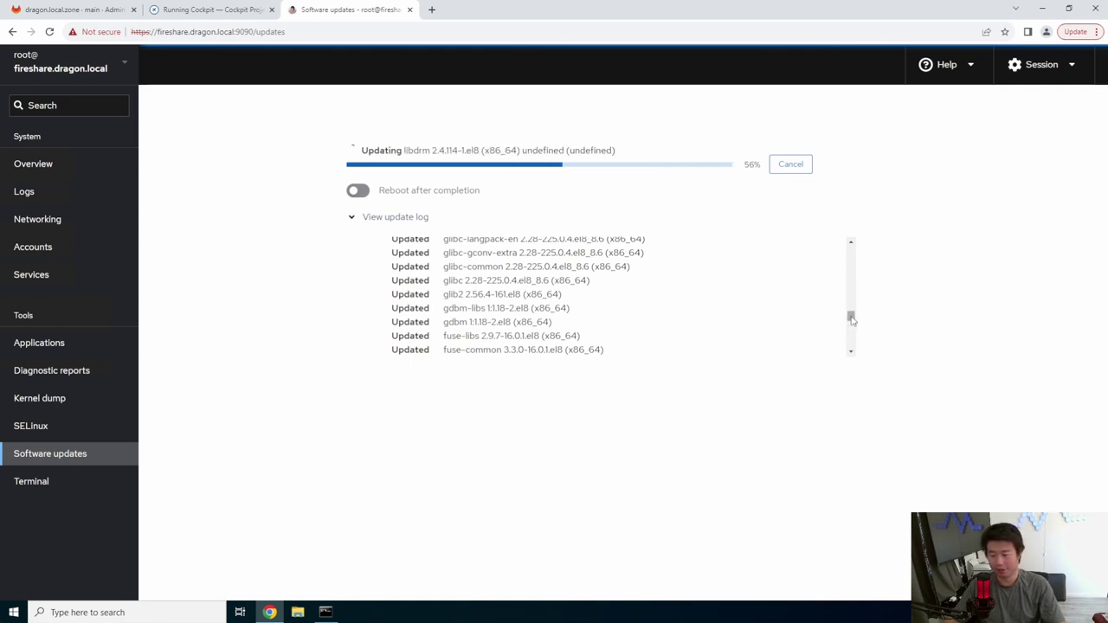
drag(849, 318, 853, 378)
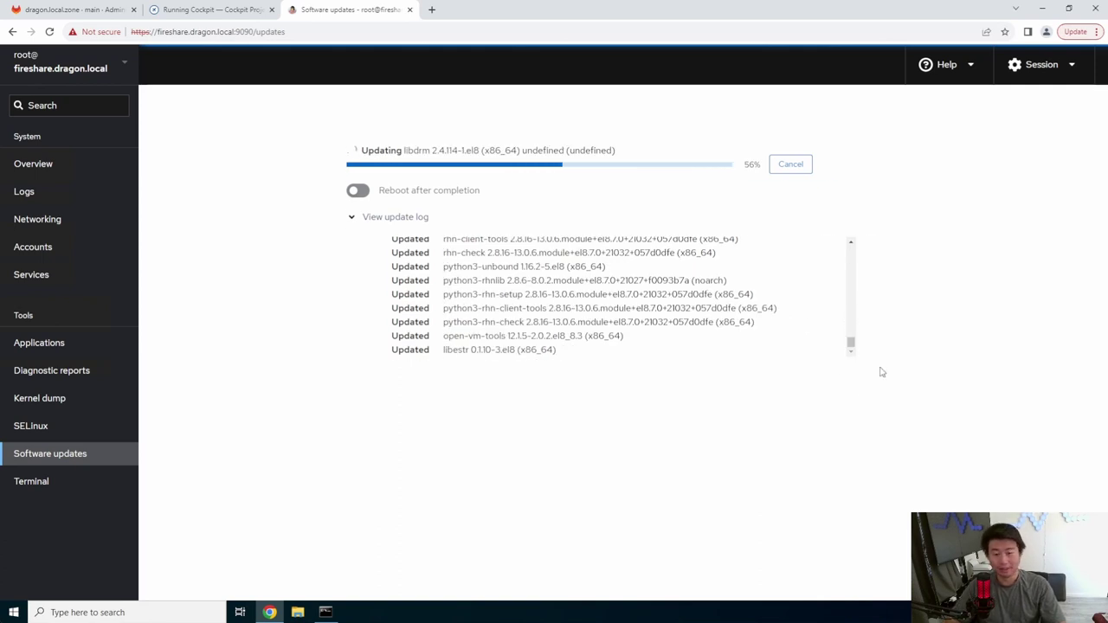